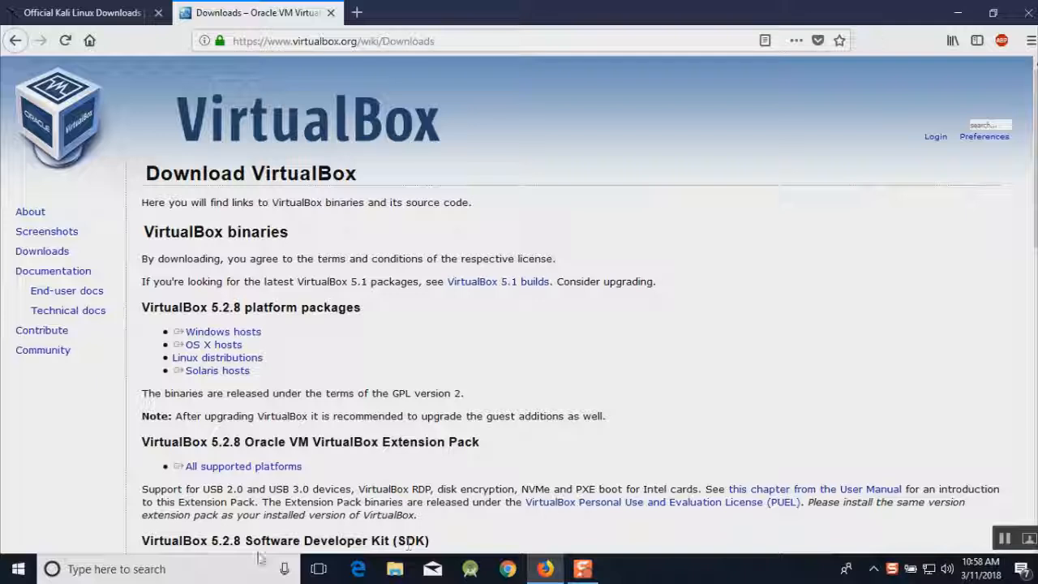
# Launch DAEMON Tools Pro from the installed applications.
pyautogui.click(18, 569)
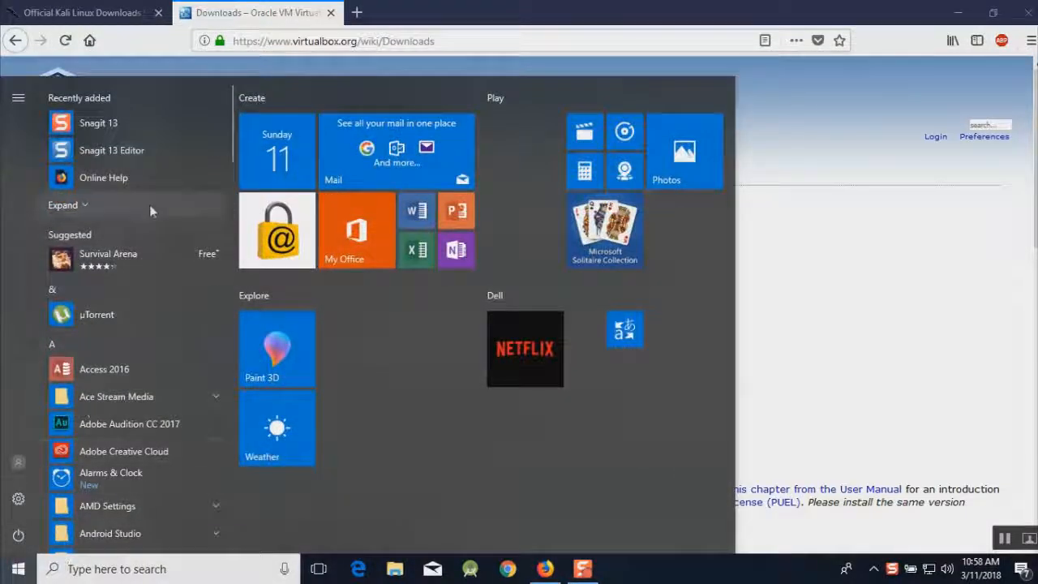
pyautogui.moveTo(234, 146); pyautogui.dragTo(244, 222)
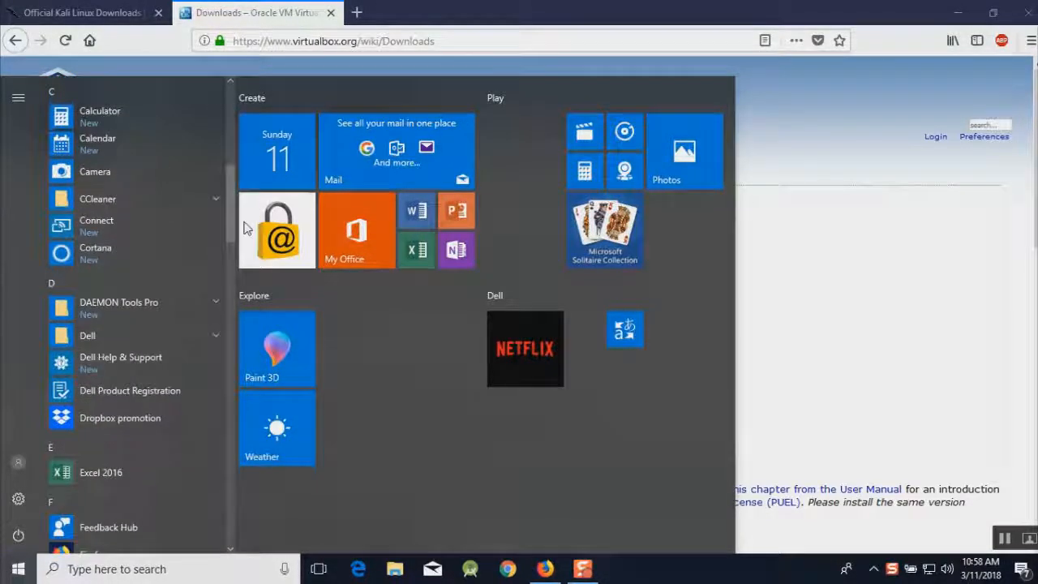
pyautogui.click(214, 302)
pyautogui.click(124, 335)
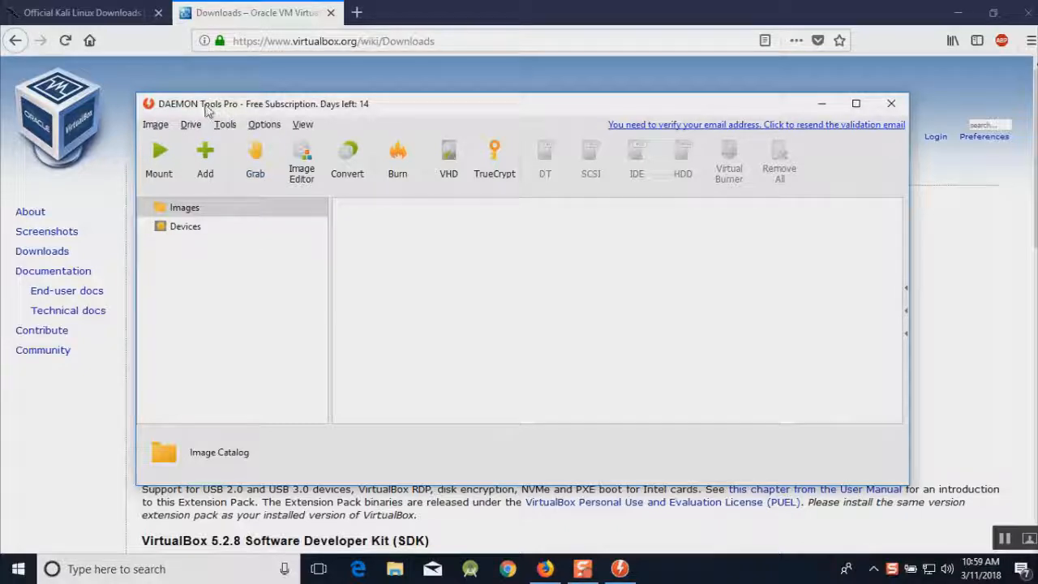
# Return to the VirtualBox downloads page, request the VirtualBox 5.2.8 Windows hosts package and dismiss the download without saving it.
pyautogui.click(196, 73)
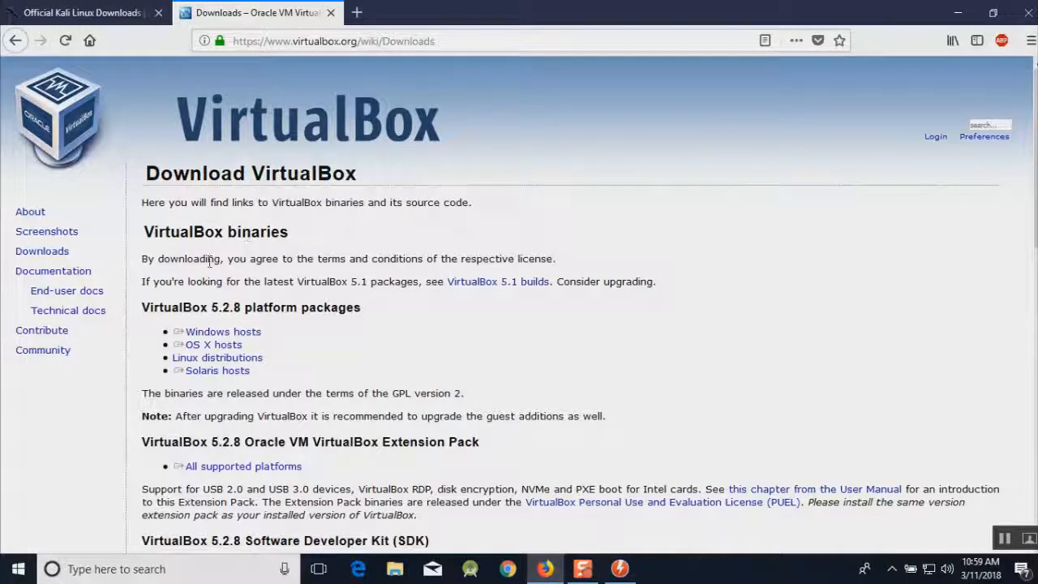
pyautogui.click(203, 332)
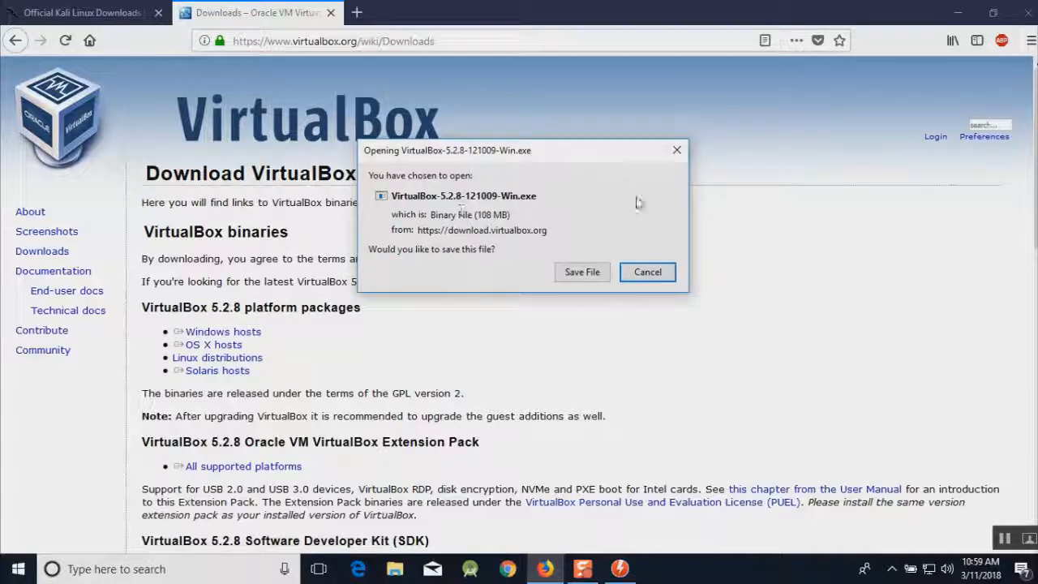
pyautogui.click(648, 272)
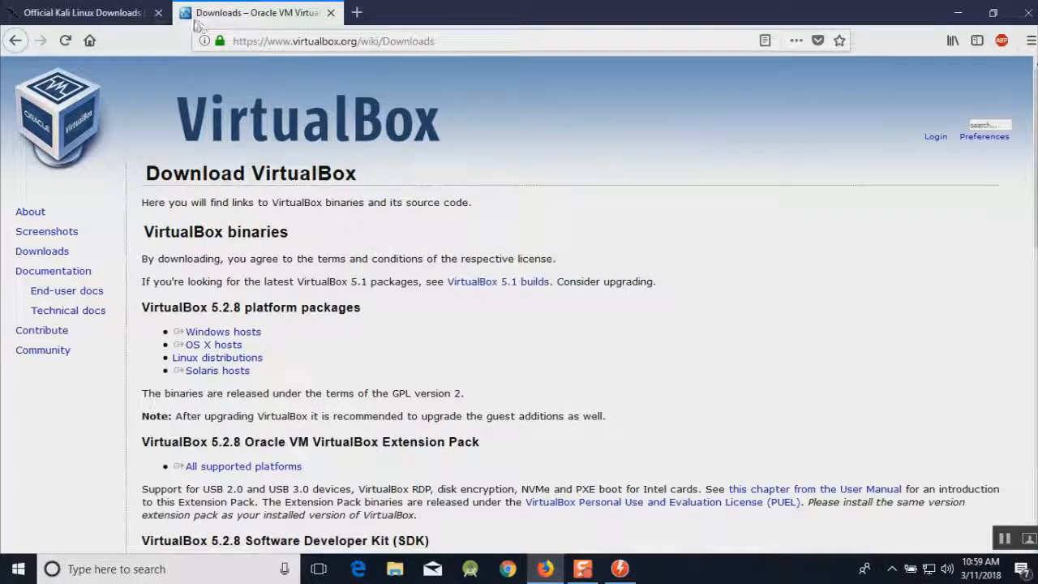
# Examine the table of available images on the Kali Linux downloads page.
pyautogui.click(111, 12)
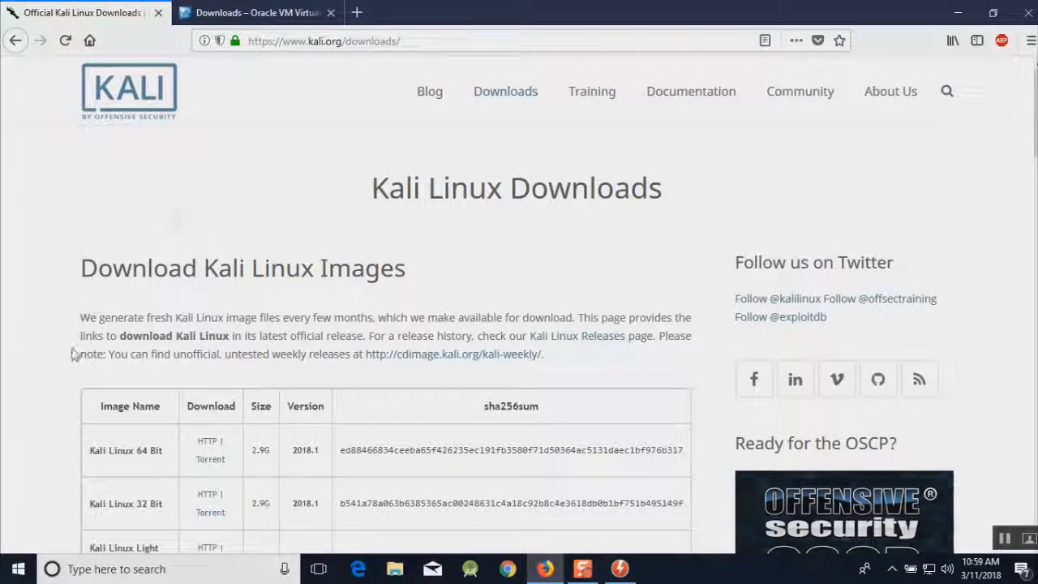
pyautogui.scroll(-5, 70, 362)
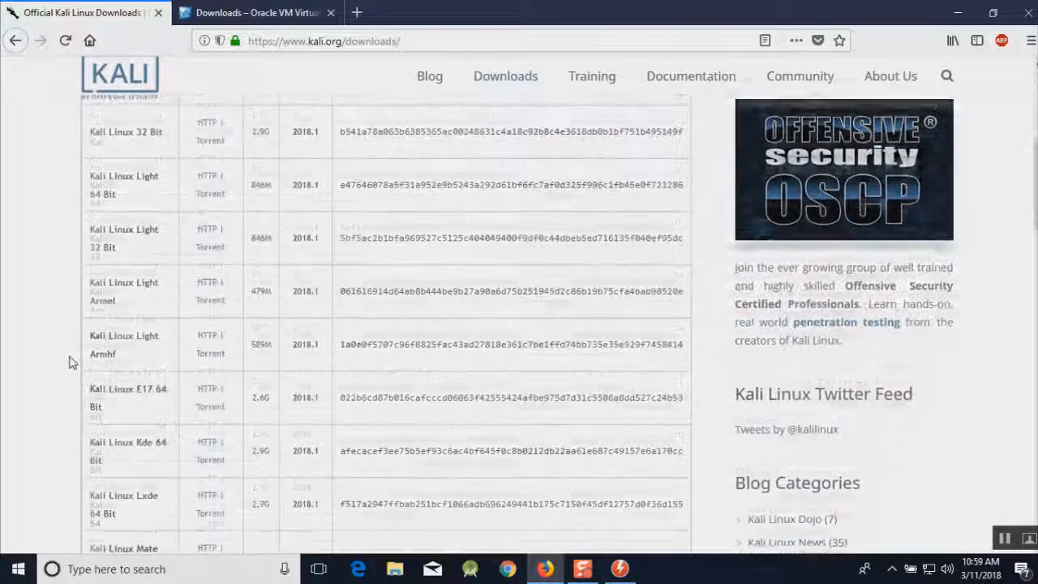
pyautogui.scroll(3, 70, 362)
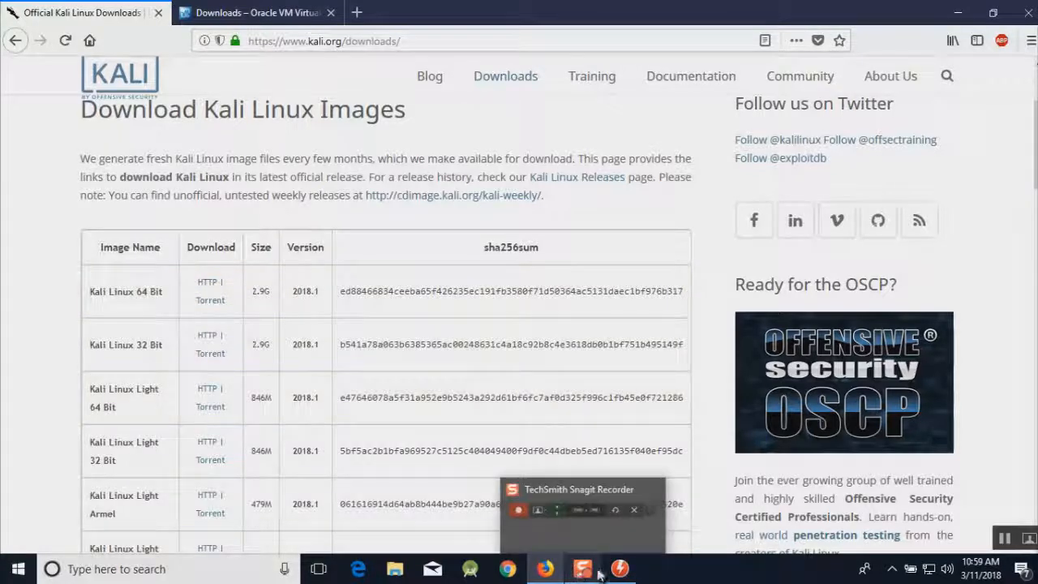
# In DAEMON Tools Pro, mount the kali-linux-2018.1-amd64(1) ISO from the Downloads folder and show the list of devices.
pyautogui.moveTo(620, 570)
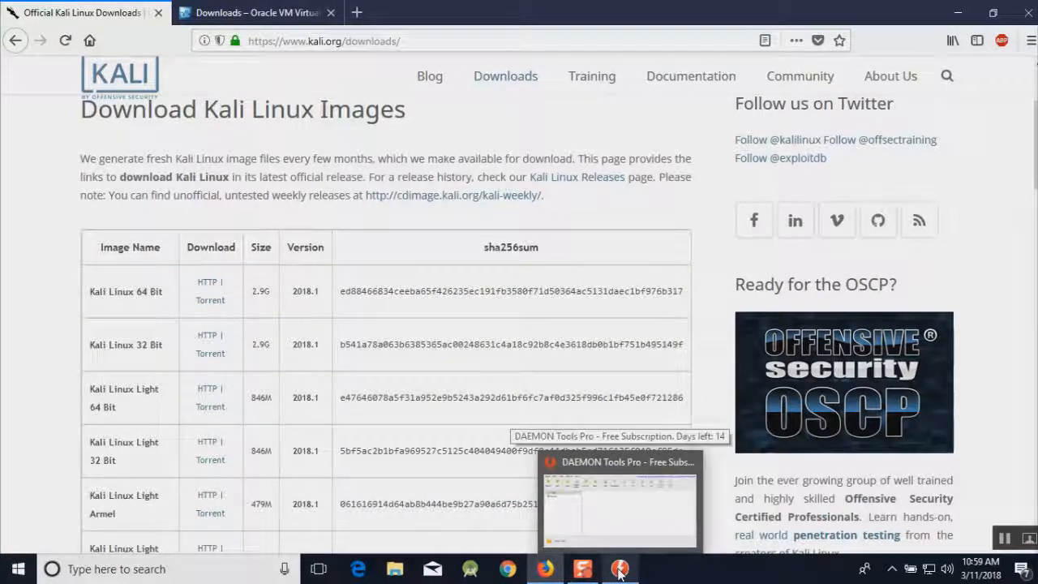
pyautogui.click(620, 570)
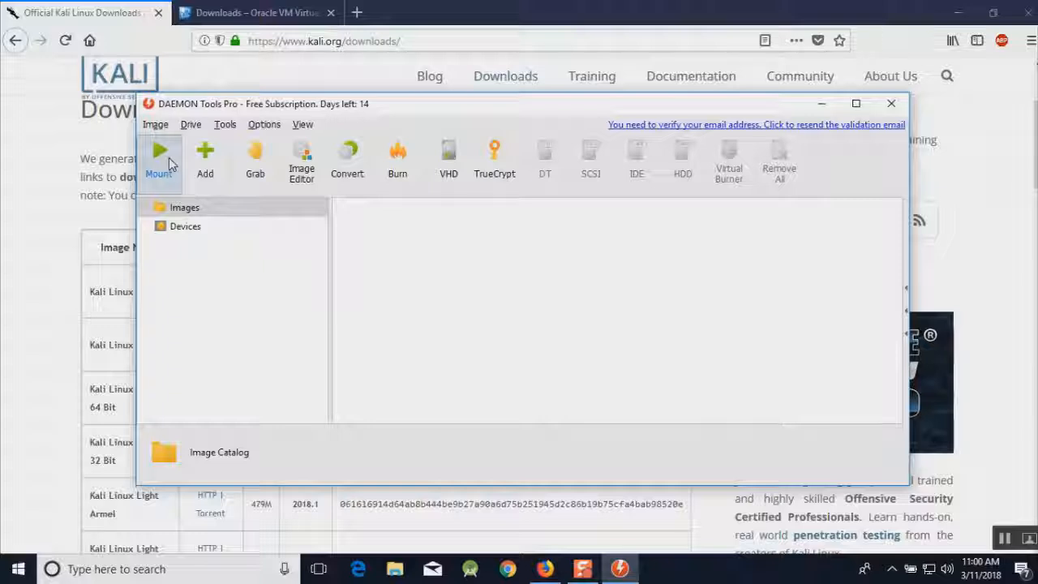
pyautogui.click(160, 160)
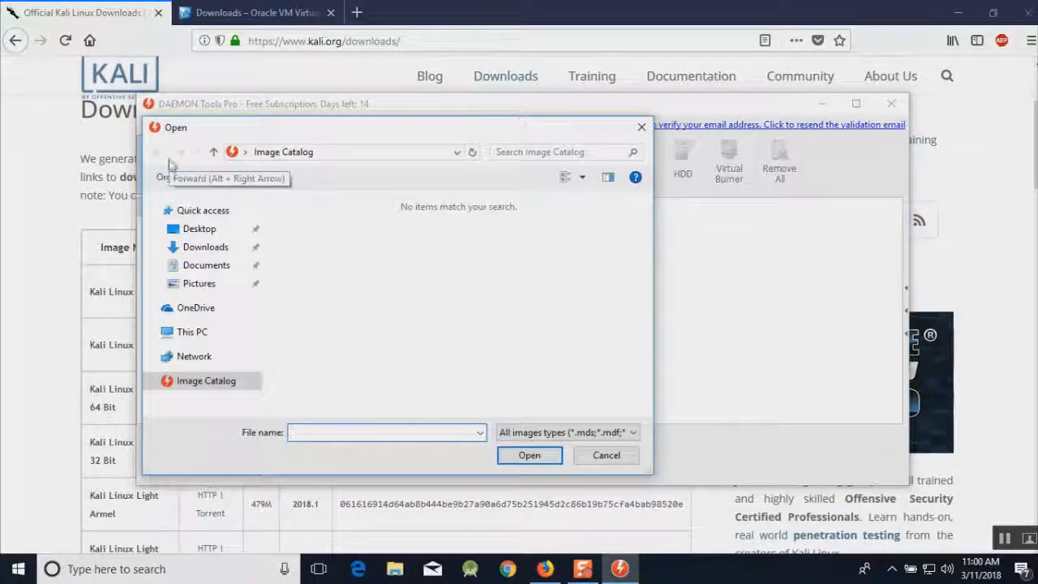
pyautogui.click(204, 252)
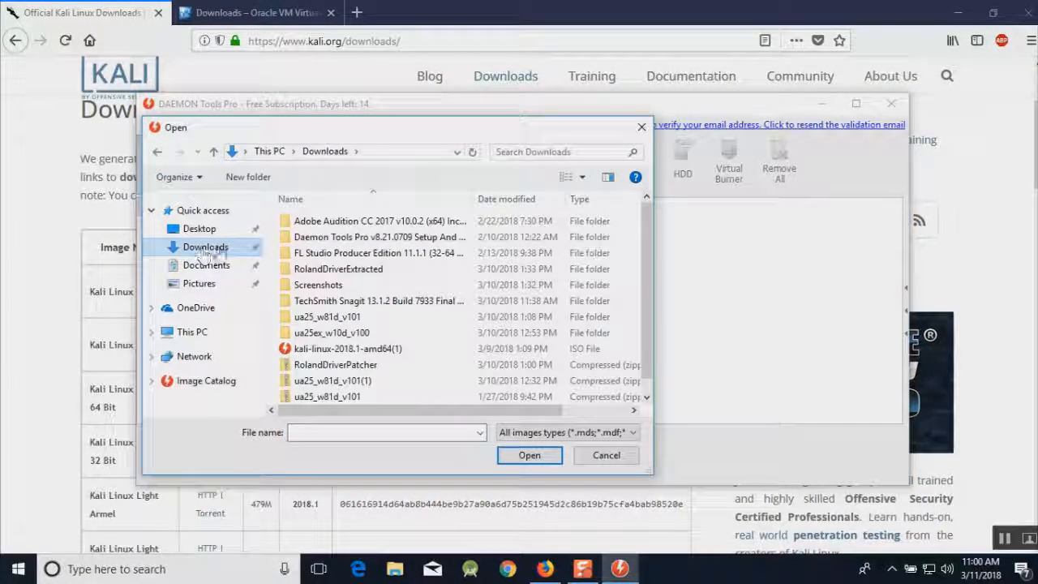
pyautogui.click(301, 353)
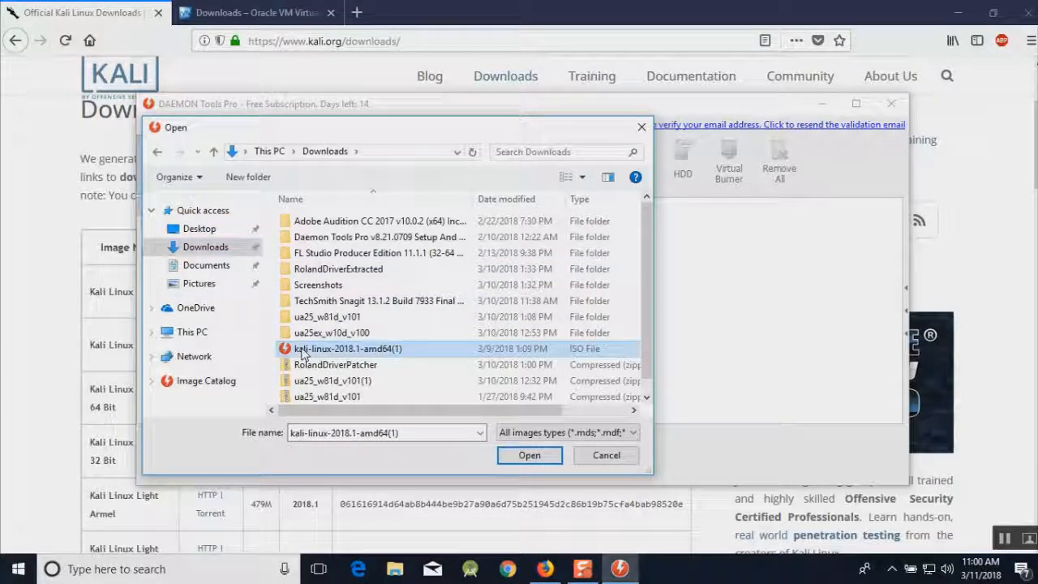
pyautogui.click(528, 455)
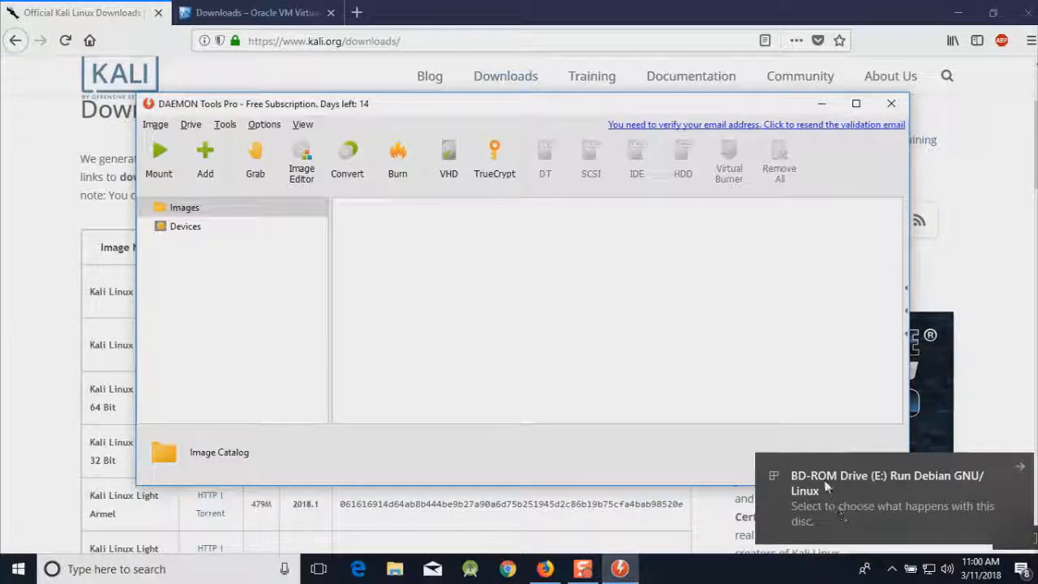
pyautogui.click(195, 230)
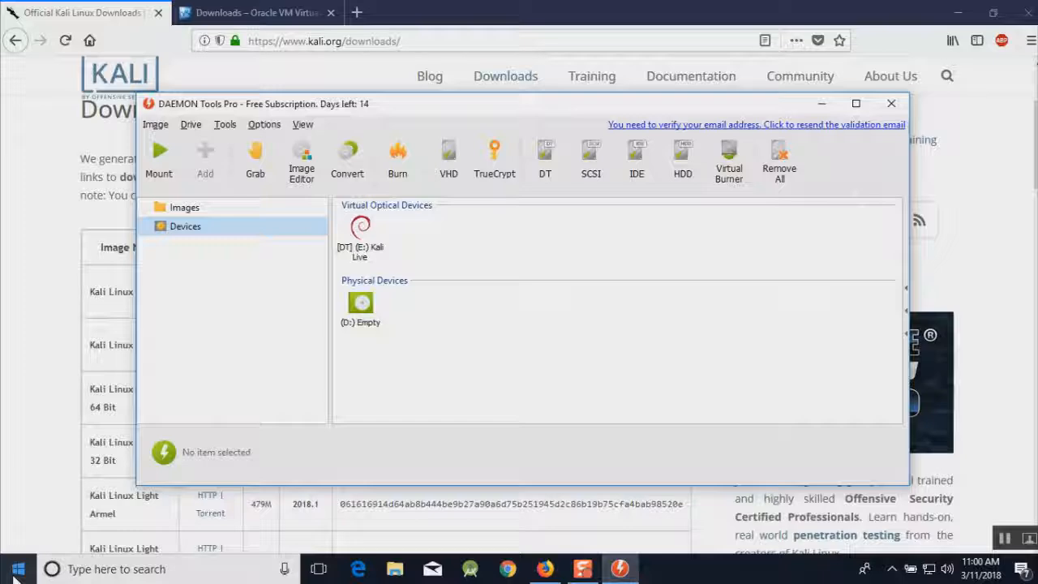
# Find the Downloads folder on the computer and run the VirtualBox-5.2.8-121009-Win installer from it.
pyautogui.click(16, 577)
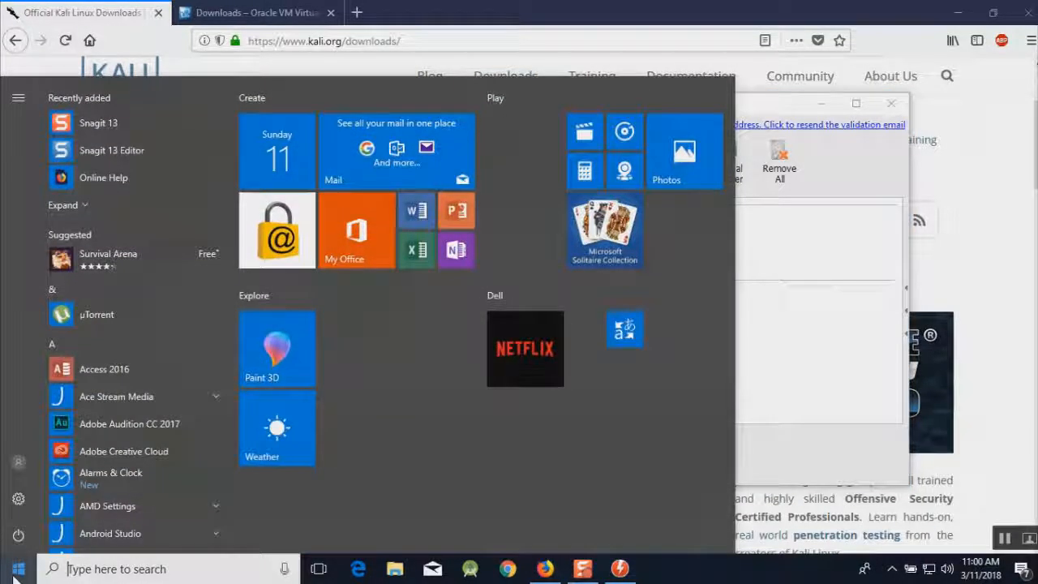
pyautogui.write('downloads')
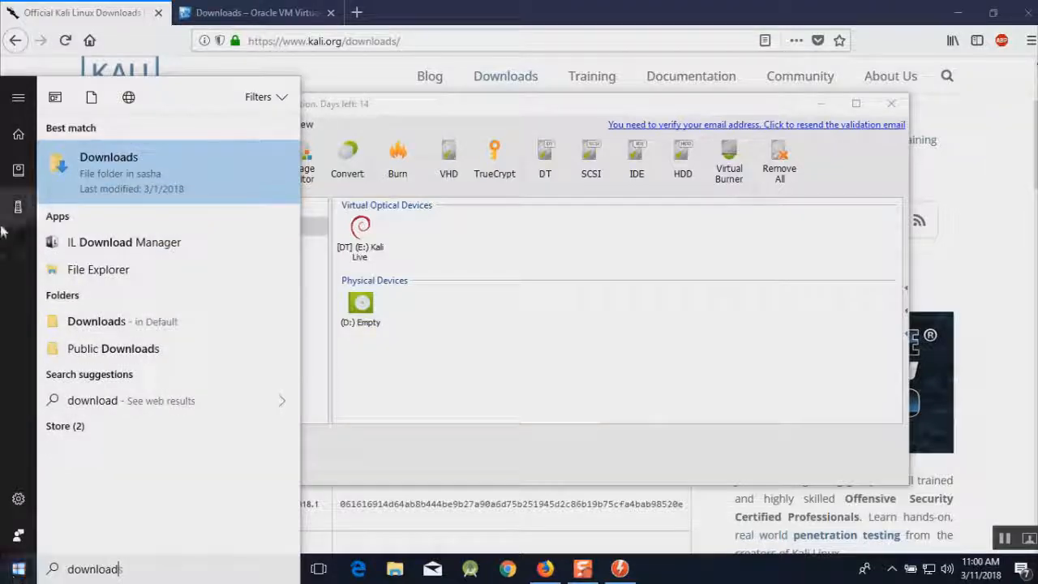
pyautogui.click(93, 188)
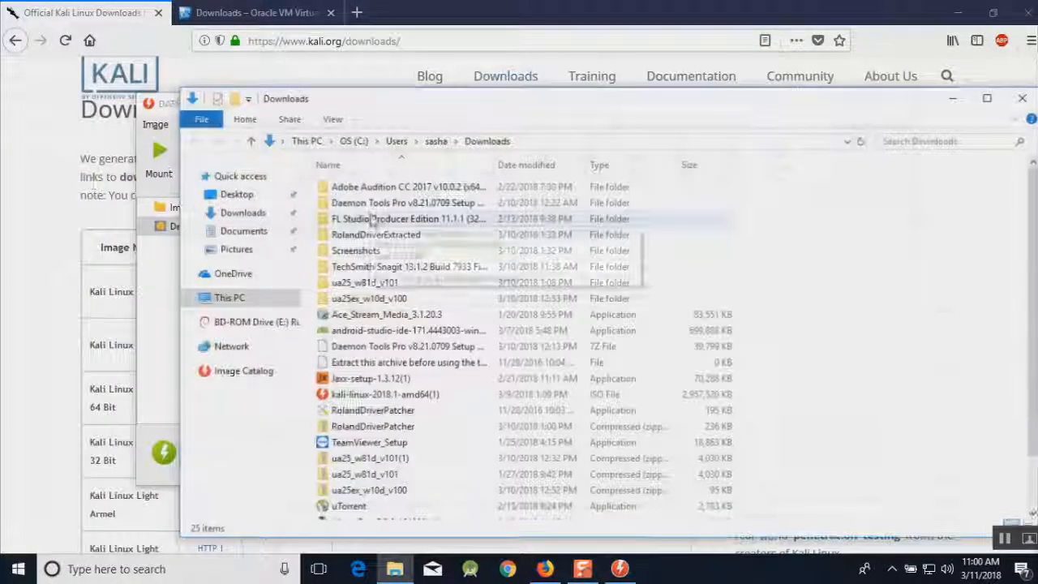
pyautogui.click(376, 300)
pyautogui.press('v')
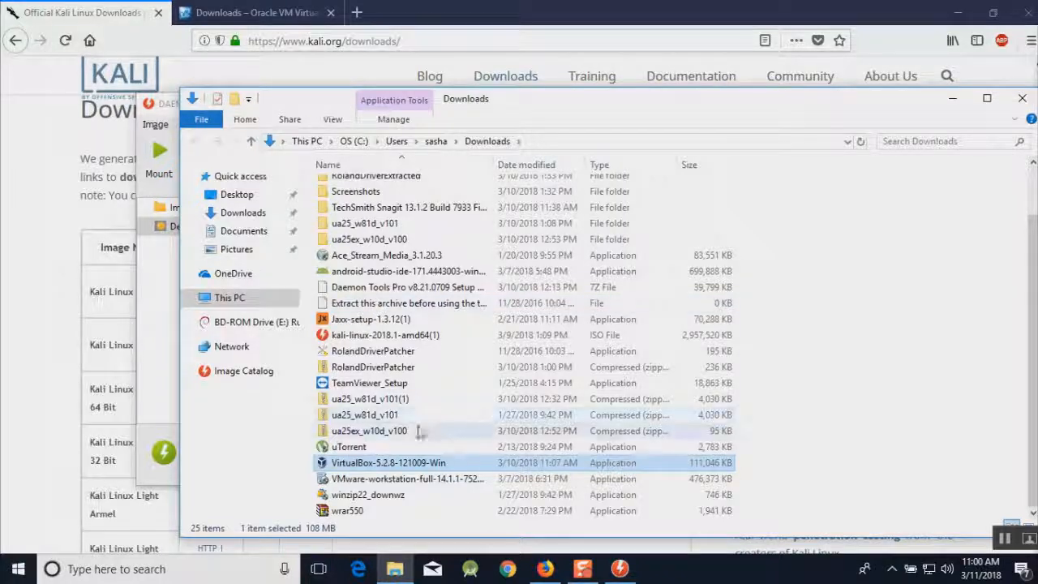
pyautogui.doubleClick(383, 465)
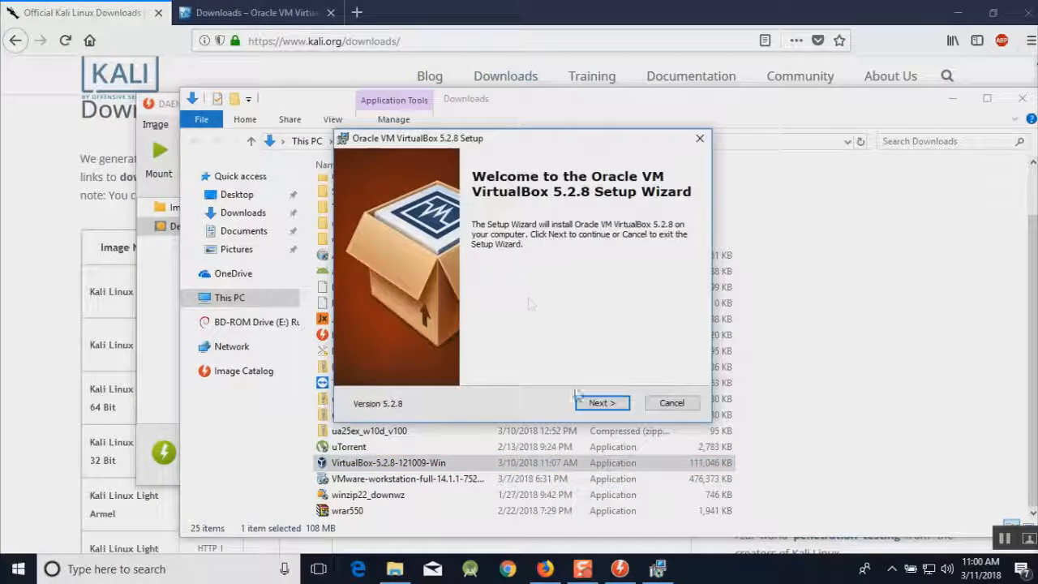
# Start installing VirtualBox 5.2.8 with the default features, location, shortcuts and file associations.
pyautogui.click(578, 397)
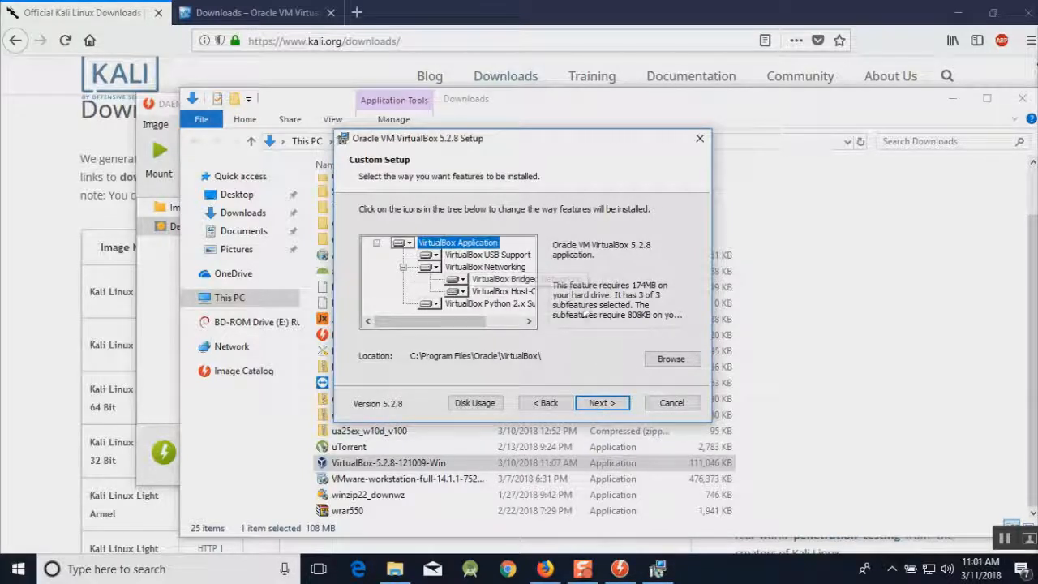
pyautogui.click(602, 405)
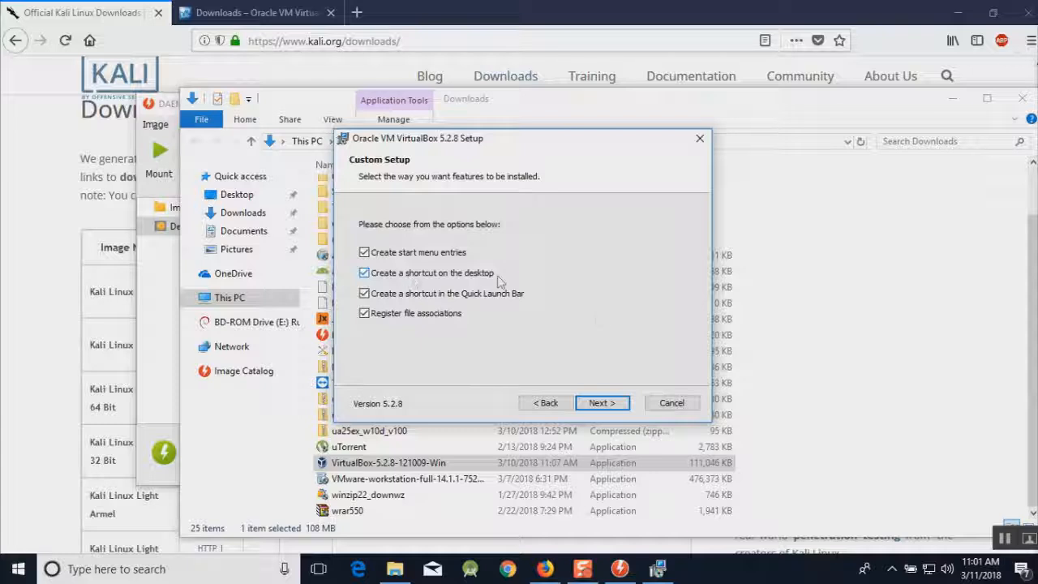
pyautogui.click(600, 403)
pyautogui.click(611, 405)
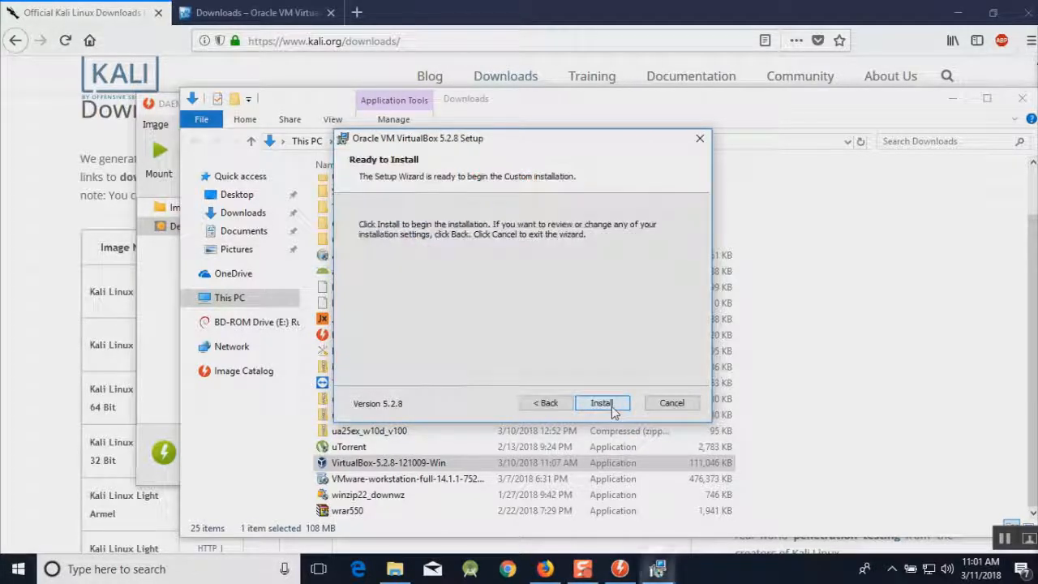
pyautogui.click(603, 403)
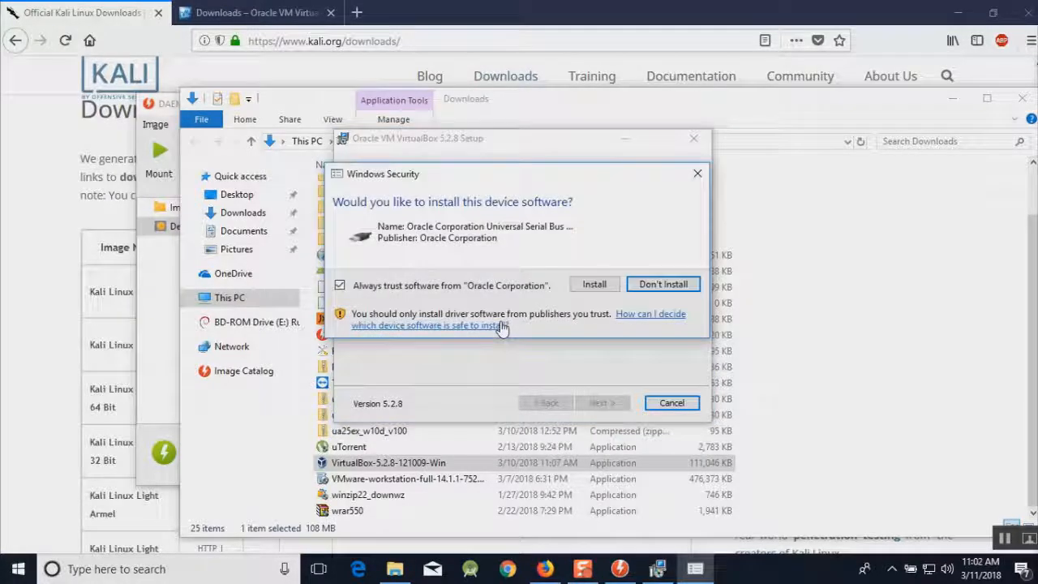
# Allow the Oracle Corporation Universal Serial Bus device software and finish the setup, bringing up Oracle VM VirtualBox Manager.
pyautogui.click(592, 286)
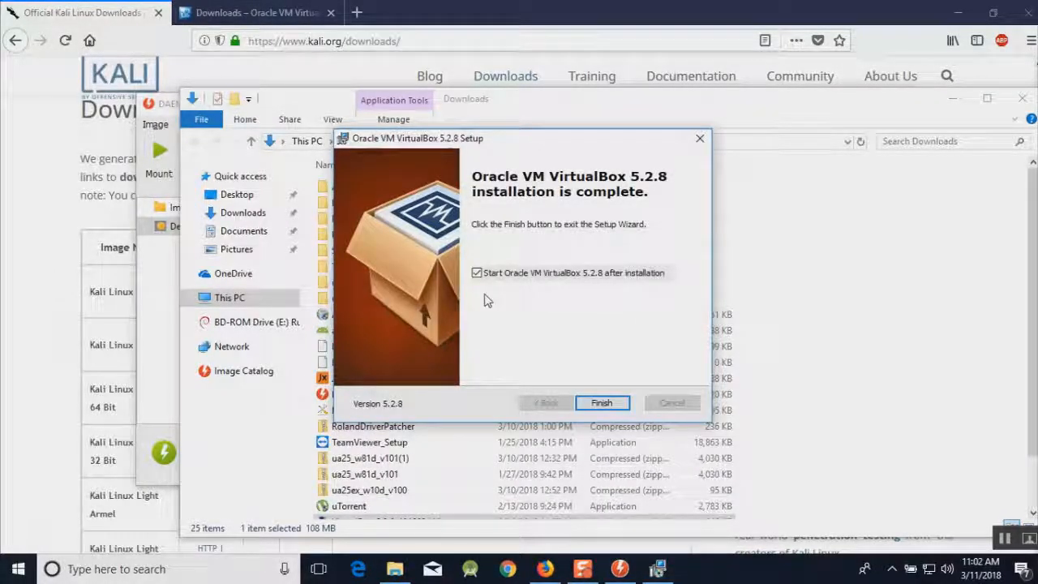
pyautogui.click(602, 402)
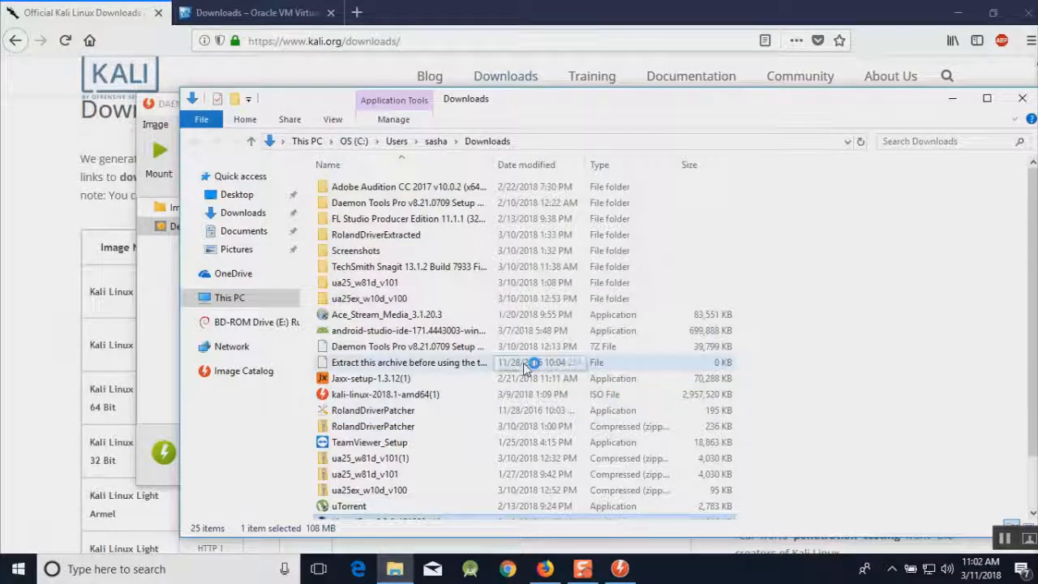
pyautogui.click(622, 573)
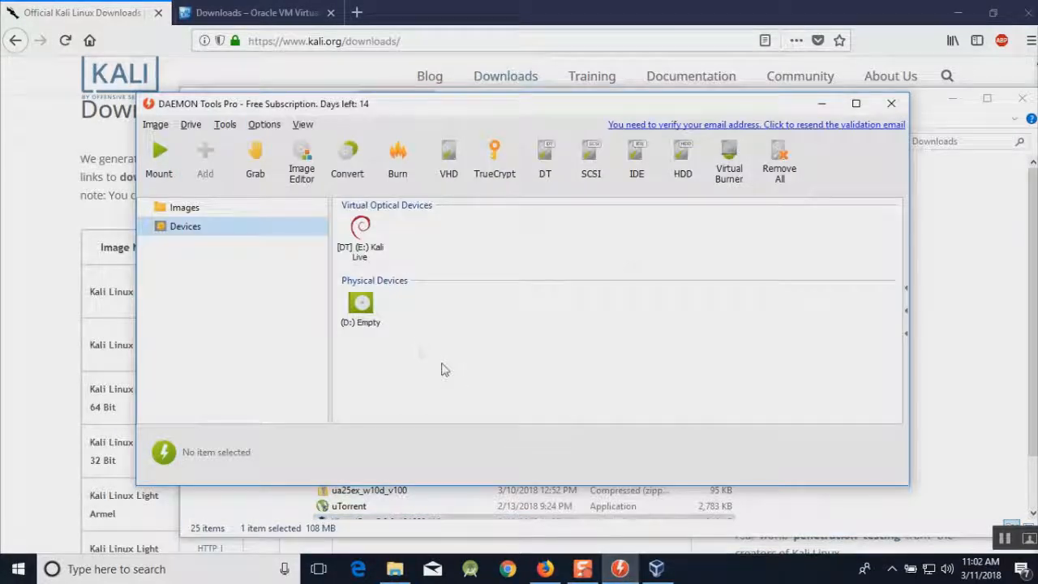
pyautogui.click(655, 571)
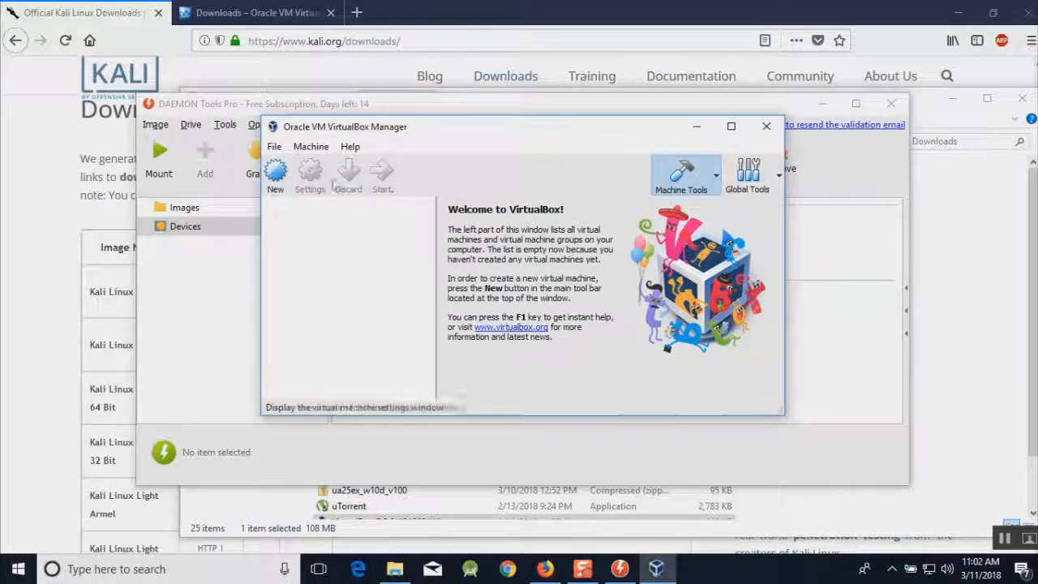
# Begin a new virtual machine named youtubekali with type Linux, version Ubuntu (64-bit) and 1024 MB of memory.
pyautogui.click(275, 173)
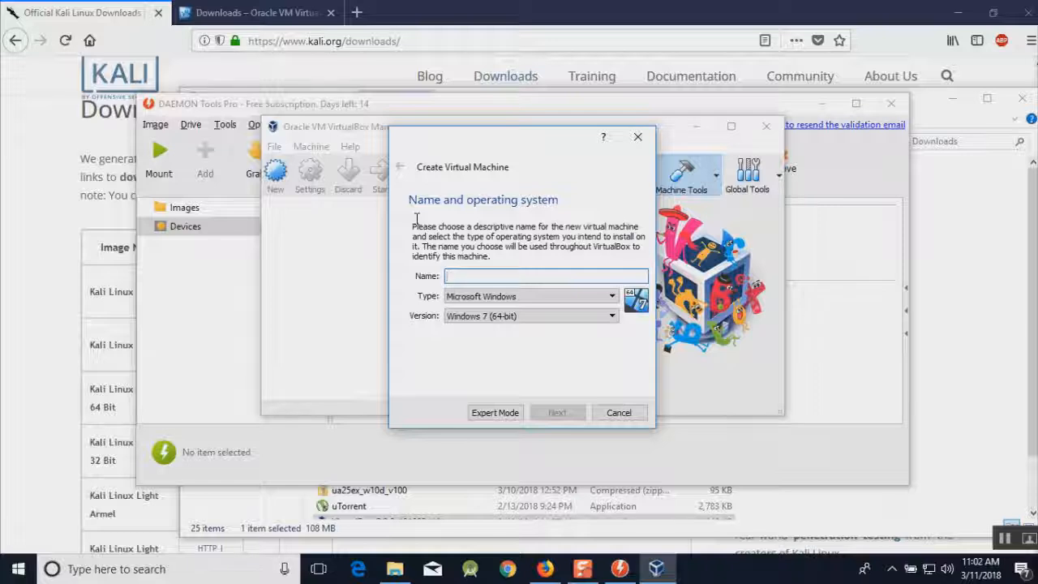
pyautogui.write('youtubekali')
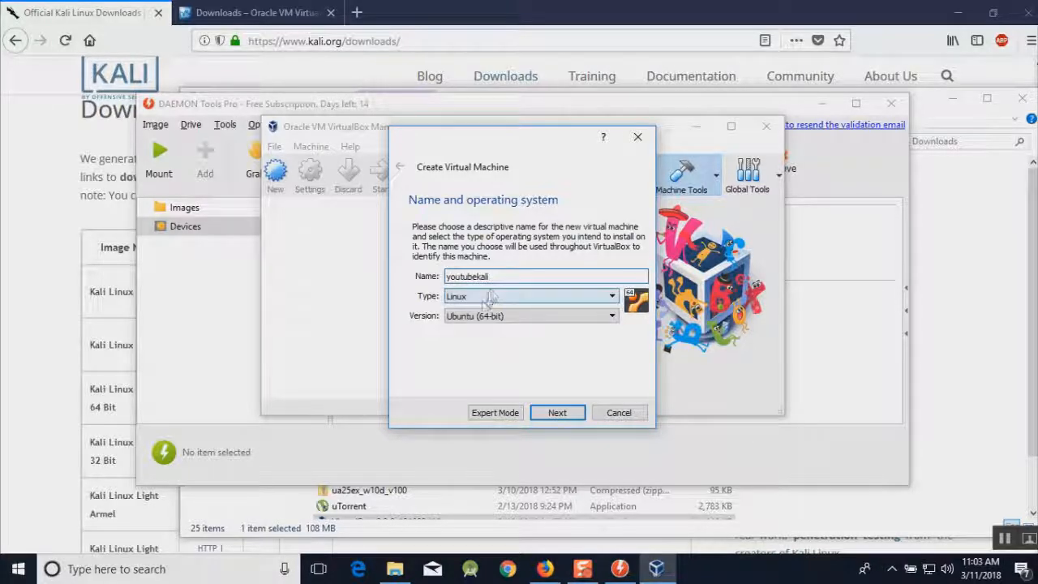
pyautogui.click(485, 317)
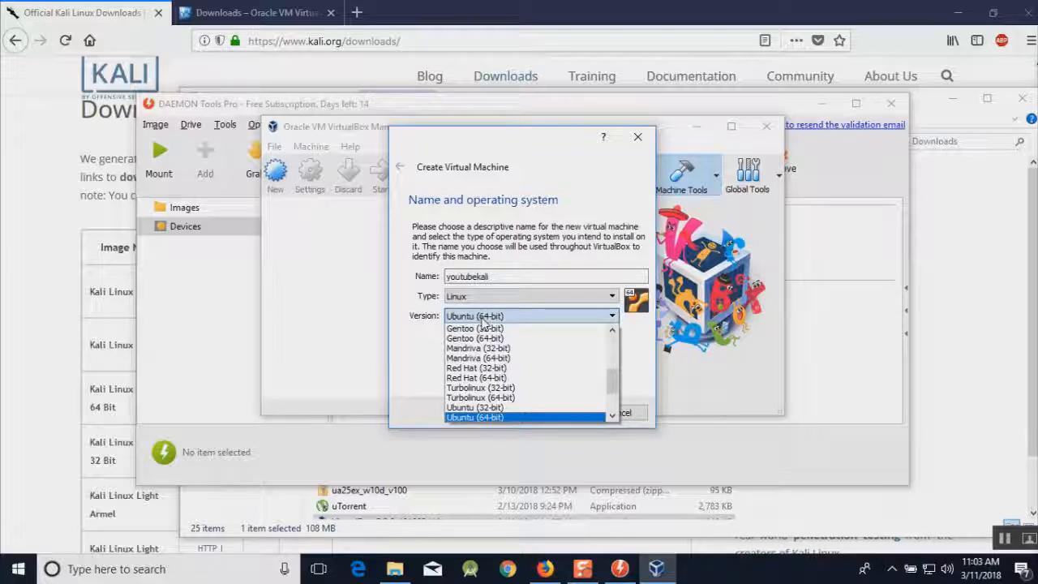
pyautogui.click(485, 318)
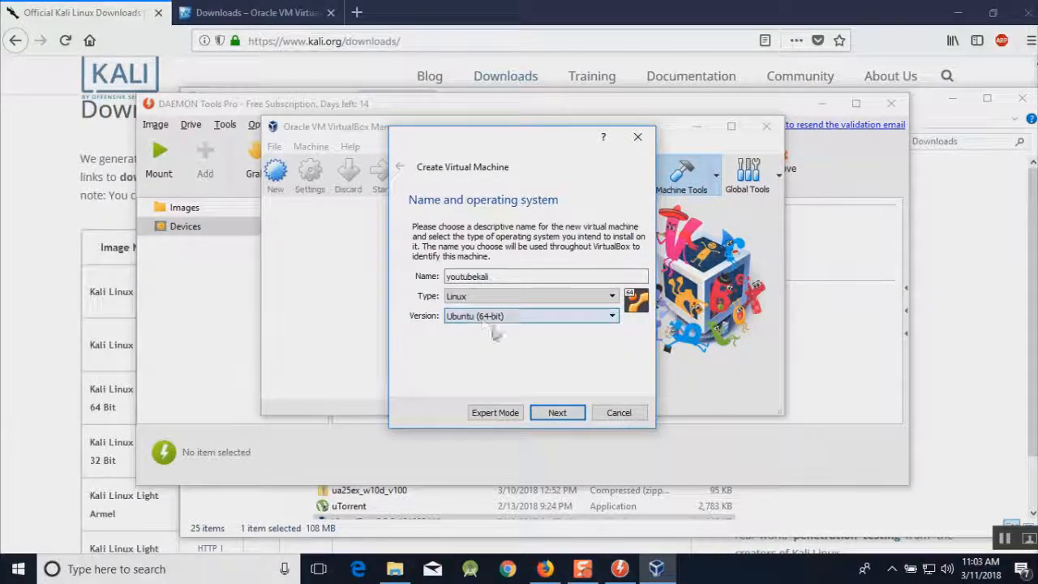
pyautogui.click(559, 414)
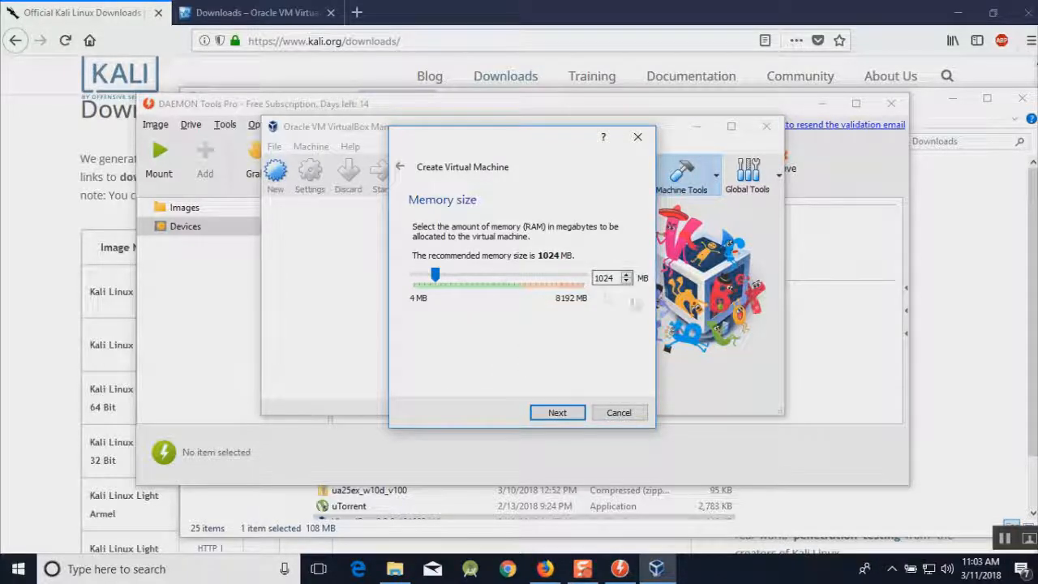
pyautogui.click(556, 414)
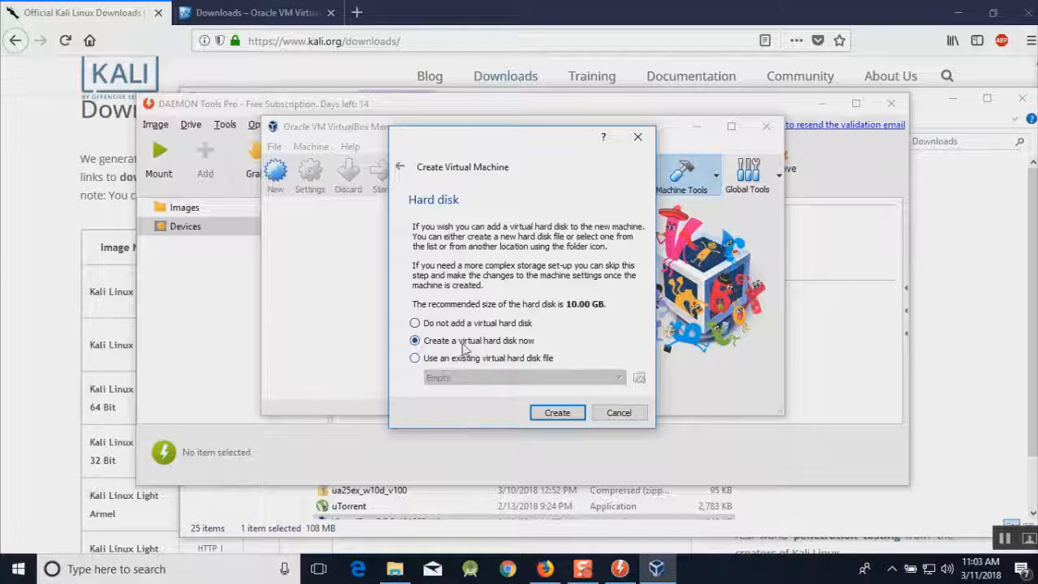
# Create a dynamically allocated VDI virtual hard disk named youtubekali with a size of about 6.22 GB, completing the new machine.
pyautogui.click(559, 413)
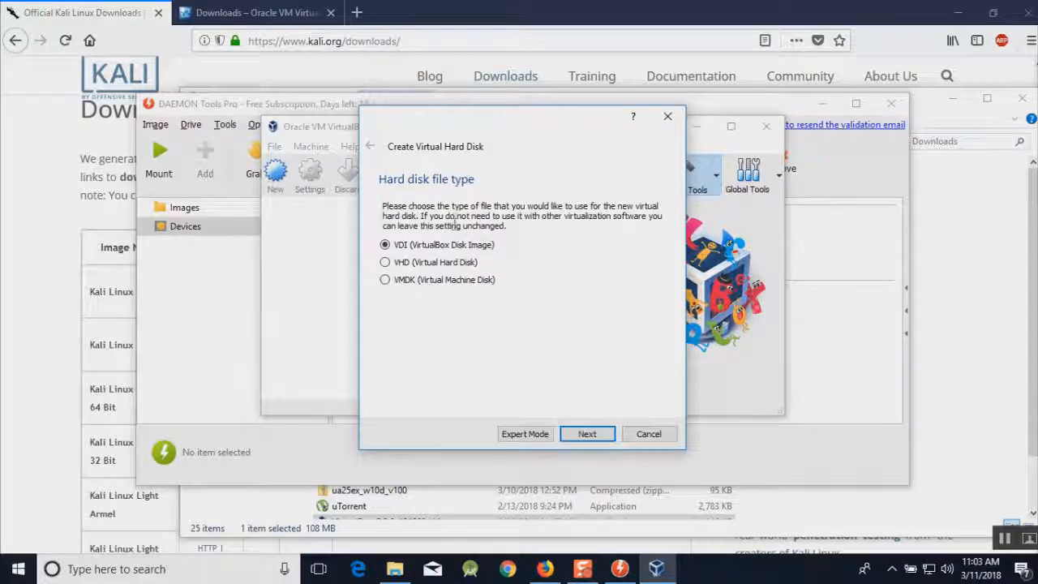
pyautogui.click(585, 436)
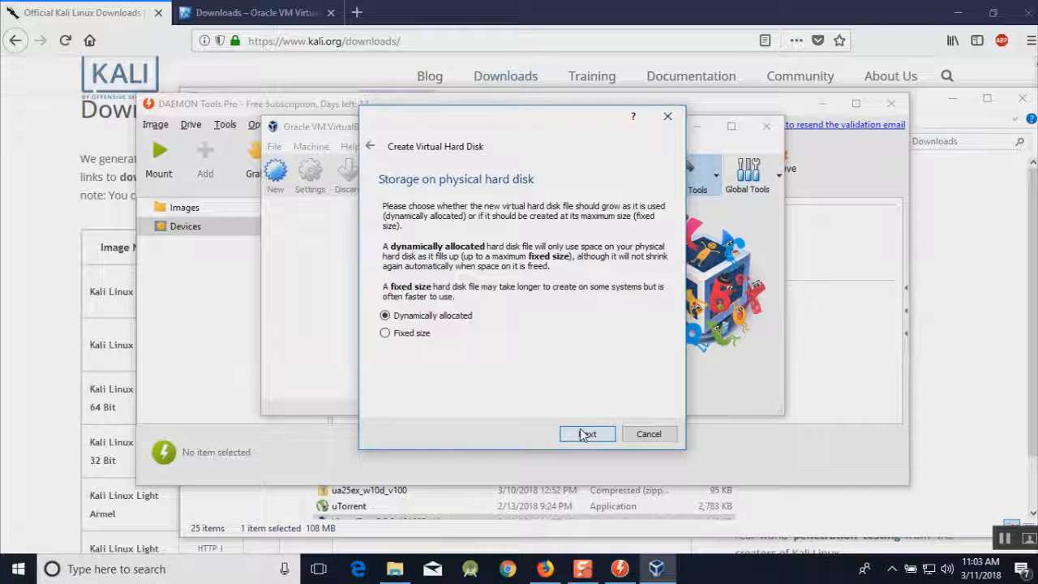
pyautogui.click(586, 435)
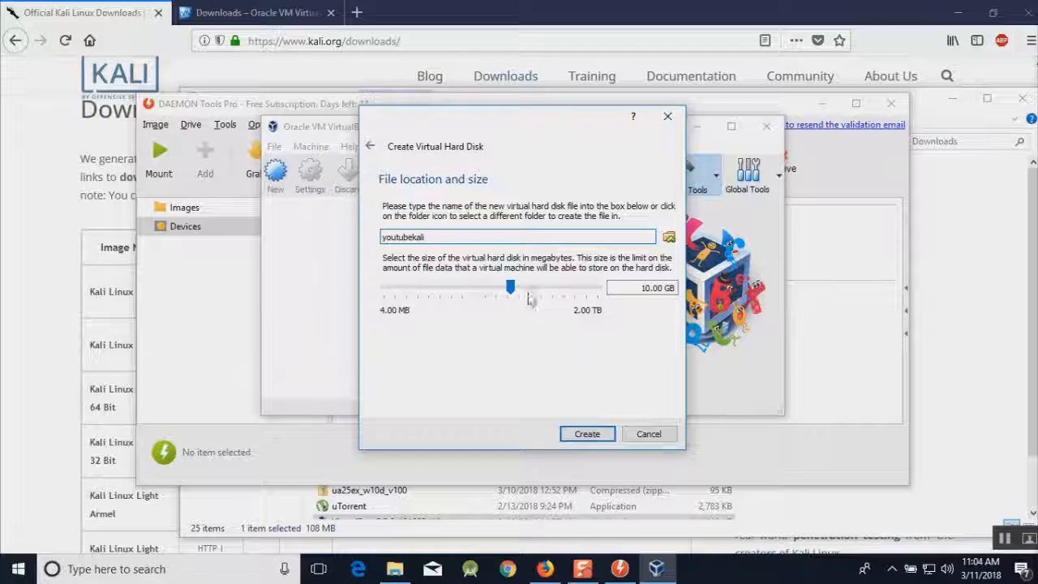
pyautogui.moveTo(511, 288)
pyautogui.mouseDown()
pyautogui.moveTo(571, 292)
pyautogui.moveTo(489, 291)
pyautogui.moveTo(504, 291)
pyautogui.mouseUp()
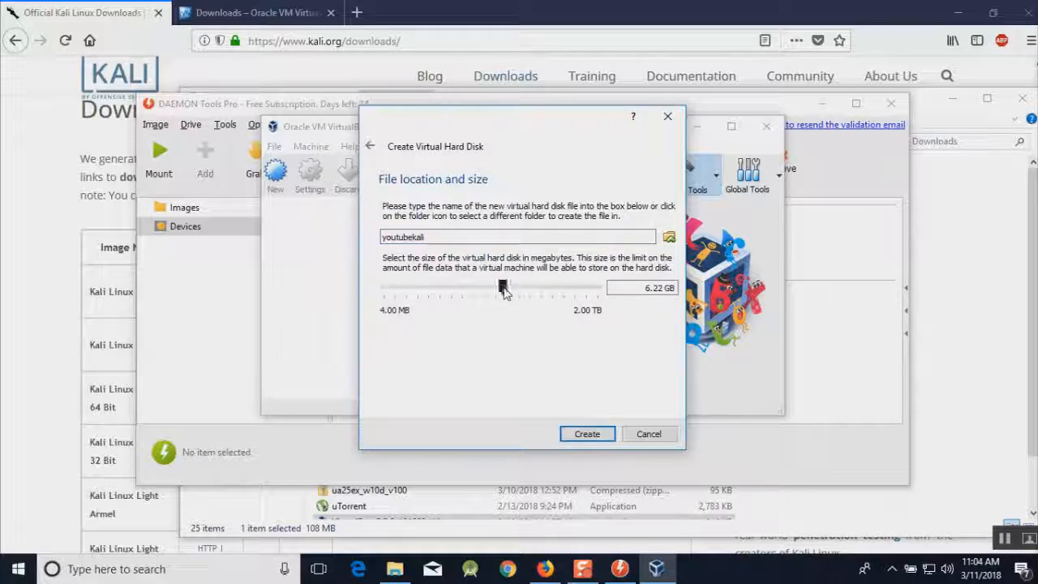
pyautogui.click(589, 437)
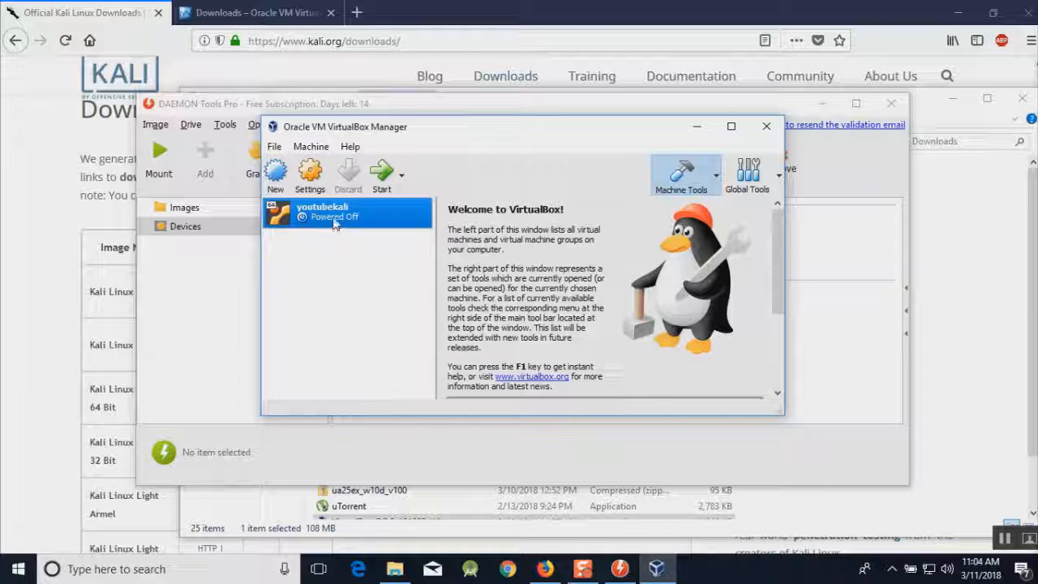
# Open the storage settings of the youtubekali virtual machine.
pyautogui.rightClick(335, 218)
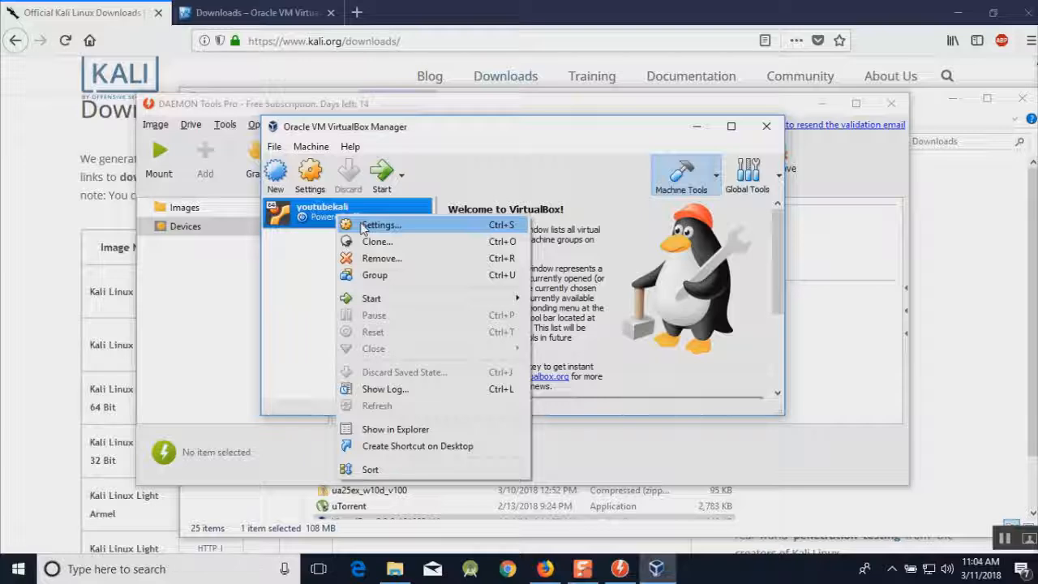
pyautogui.click(362, 227)
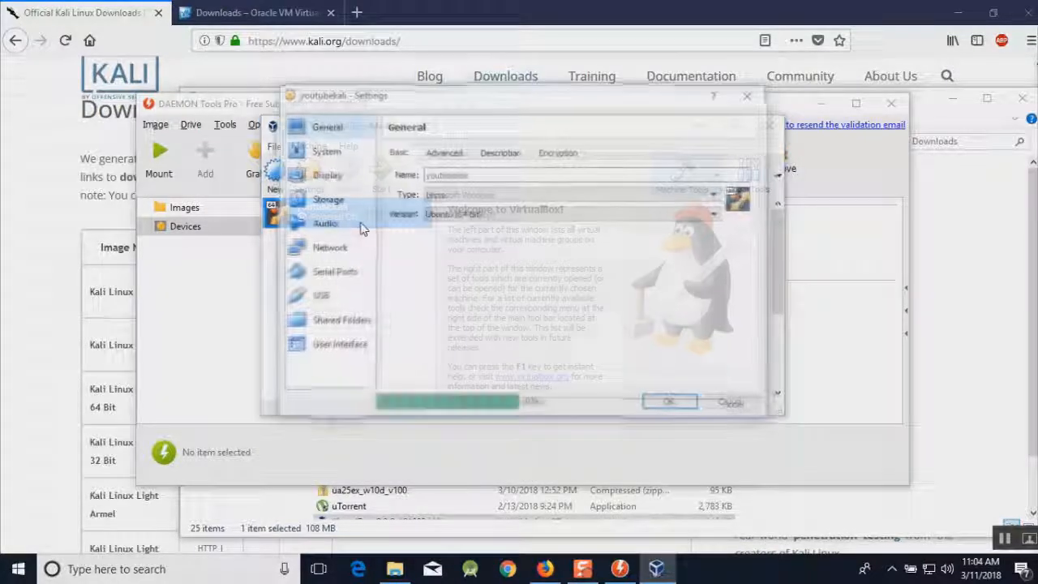
pyautogui.click(326, 153)
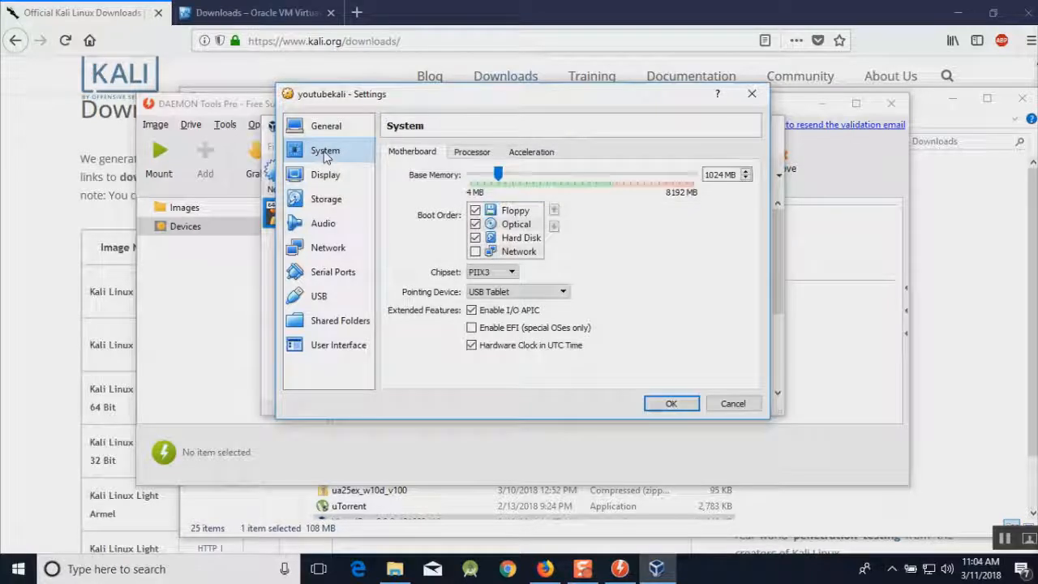
pyautogui.click(317, 204)
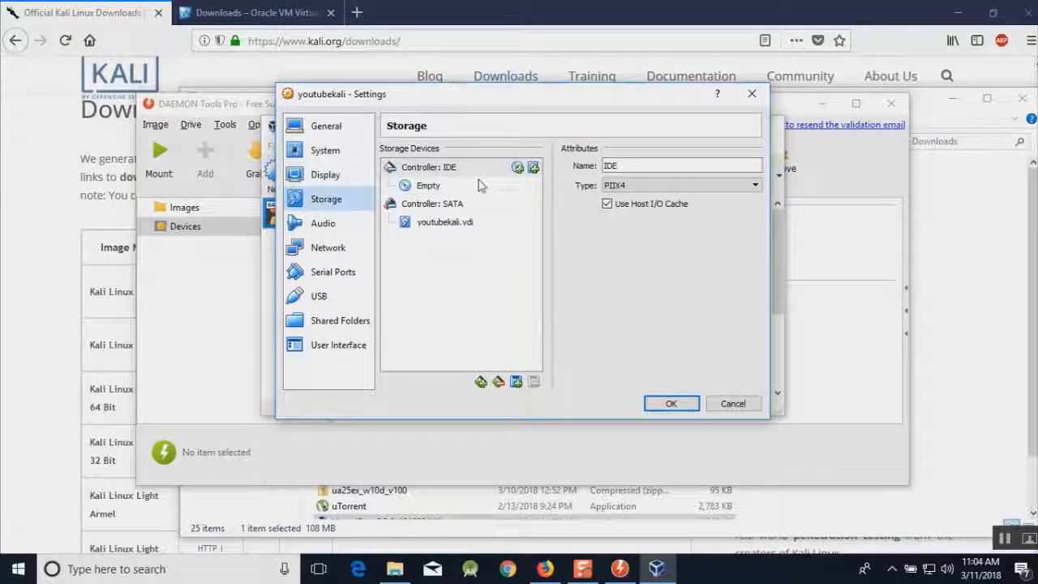
pyautogui.click(533, 168)
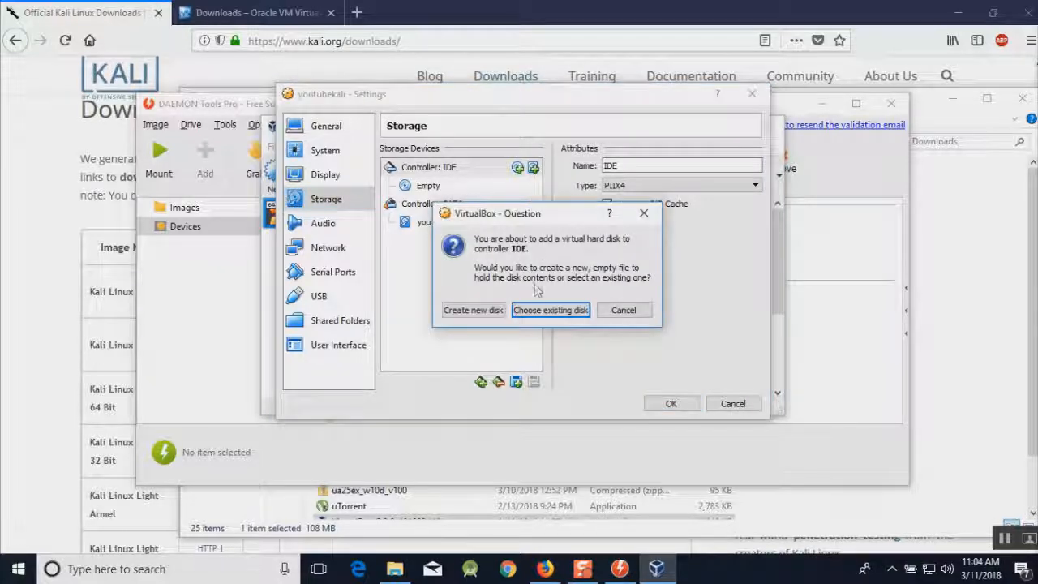
pyautogui.click(540, 311)
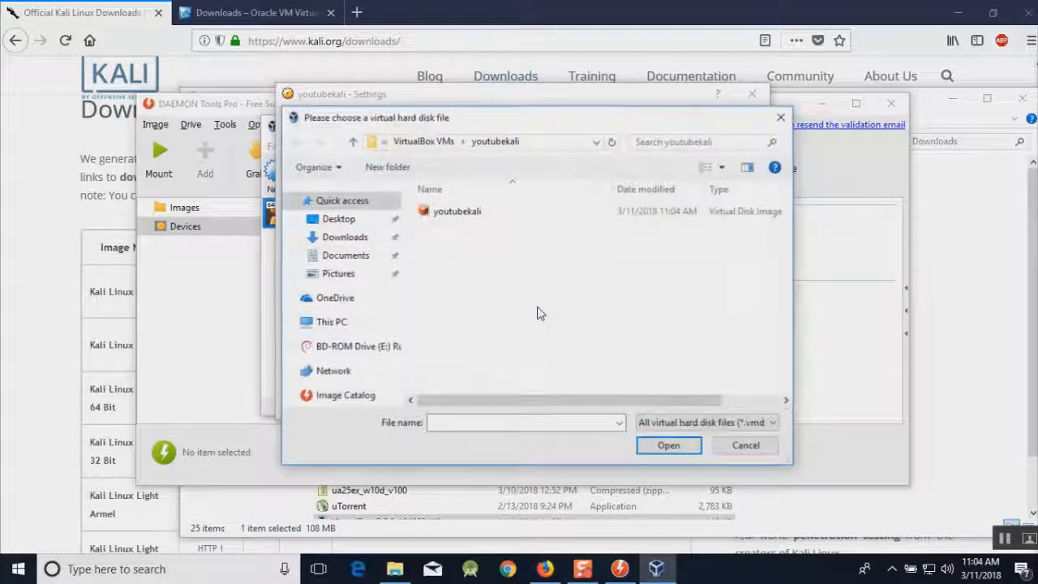
pyautogui.click(343, 352)
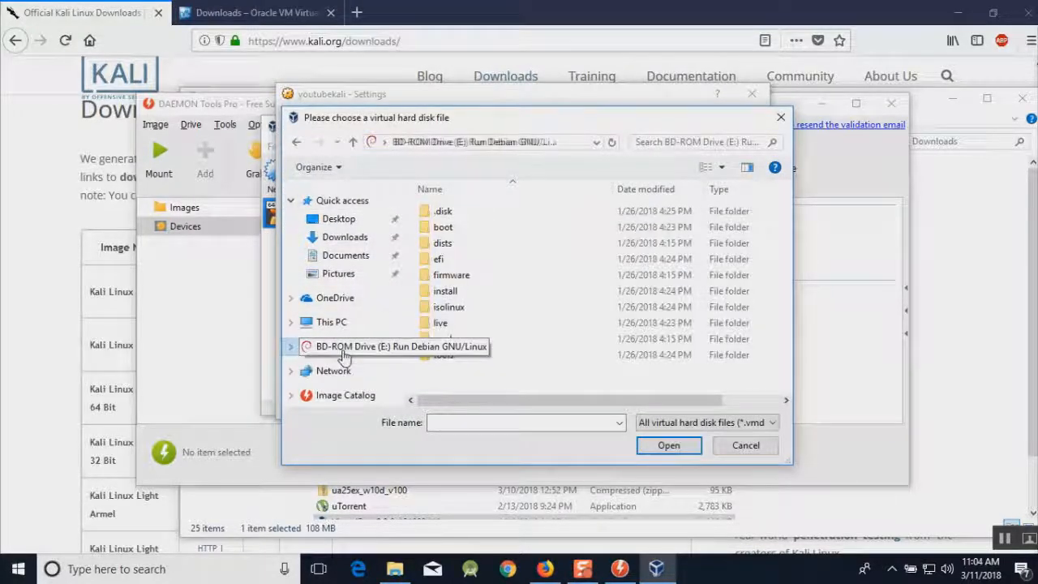
pyautogui.click(746, 446)
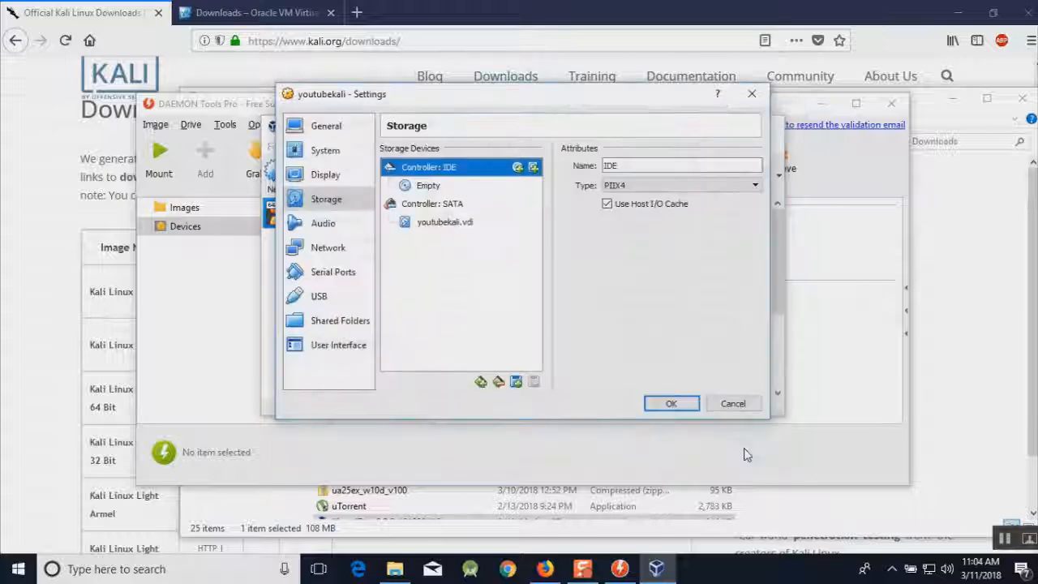
# Assign Host Drive 'E:' to the empty optical drive on the IDE controller and save the machine settings.
pyautogui.click(439, 187)
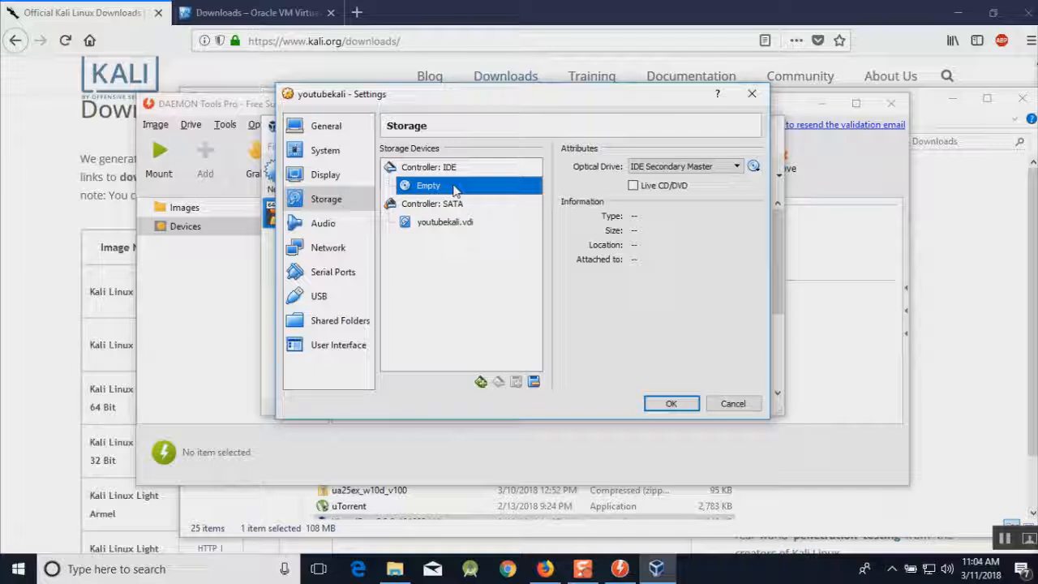
pyautogui.click(754, 167)
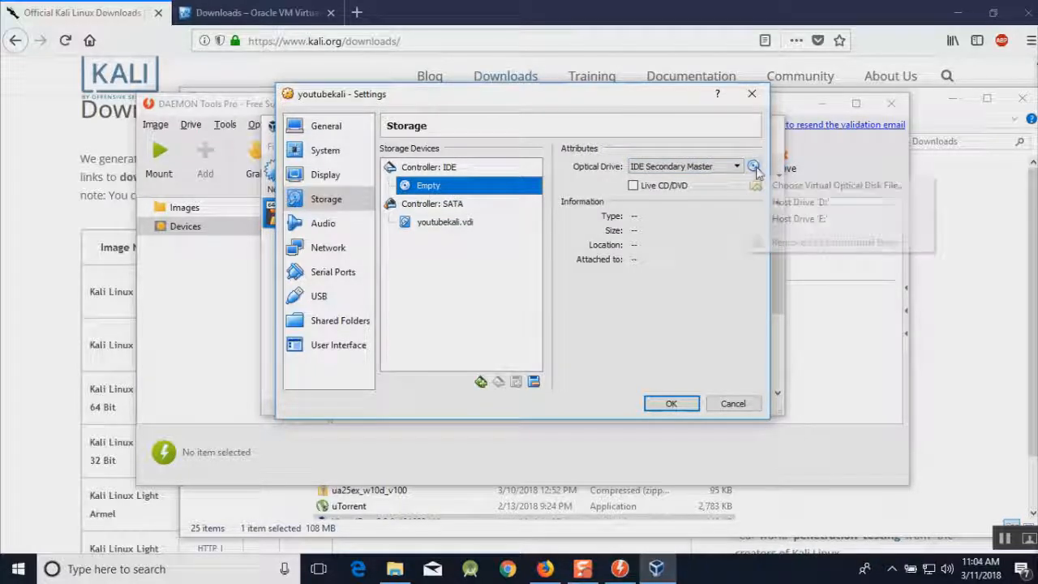
pyautogui.click(781, 219)
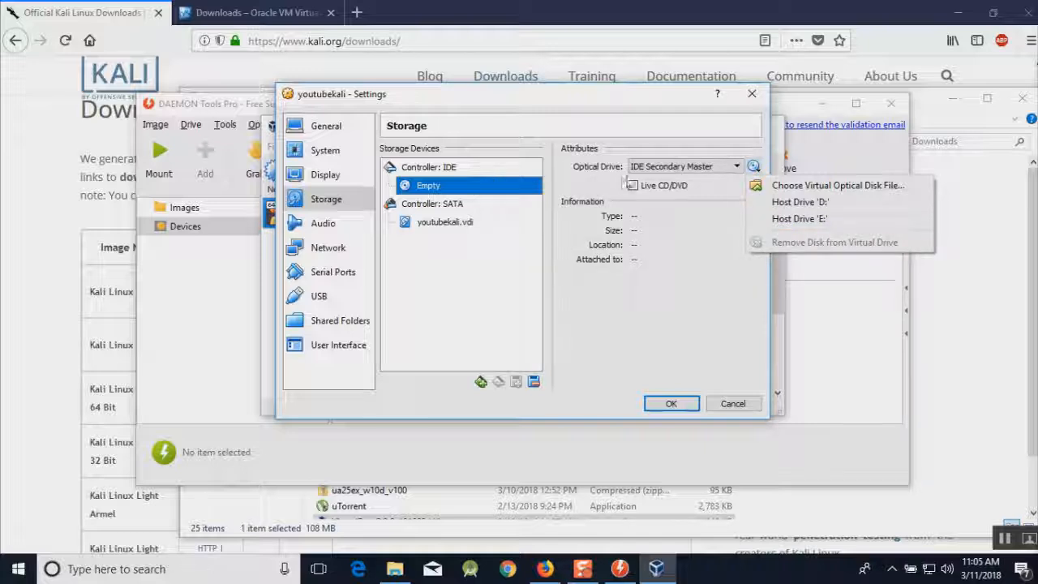
pyautogui.click(786, 216)
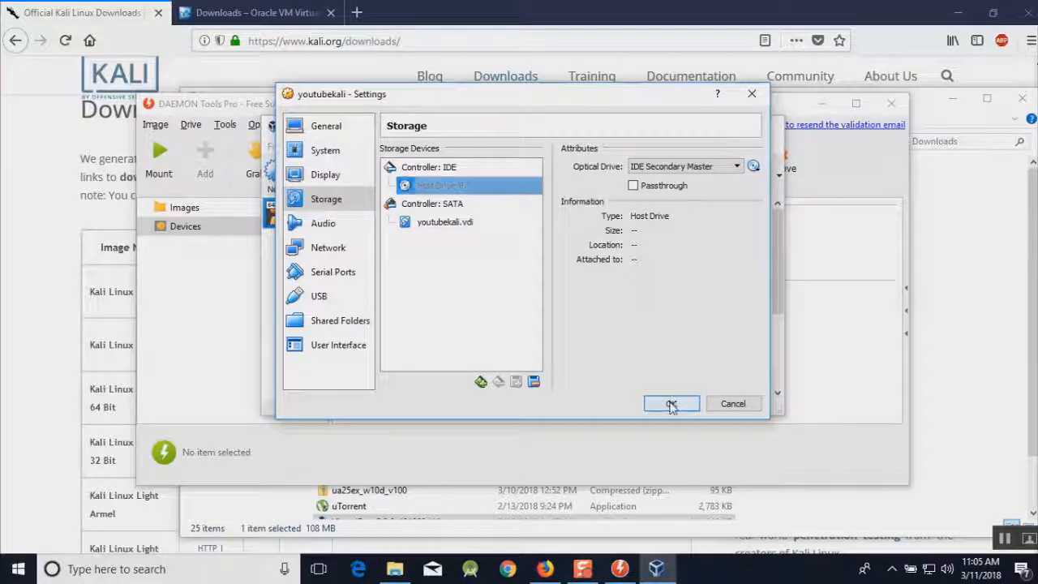
pyautogui.click(672, 404)
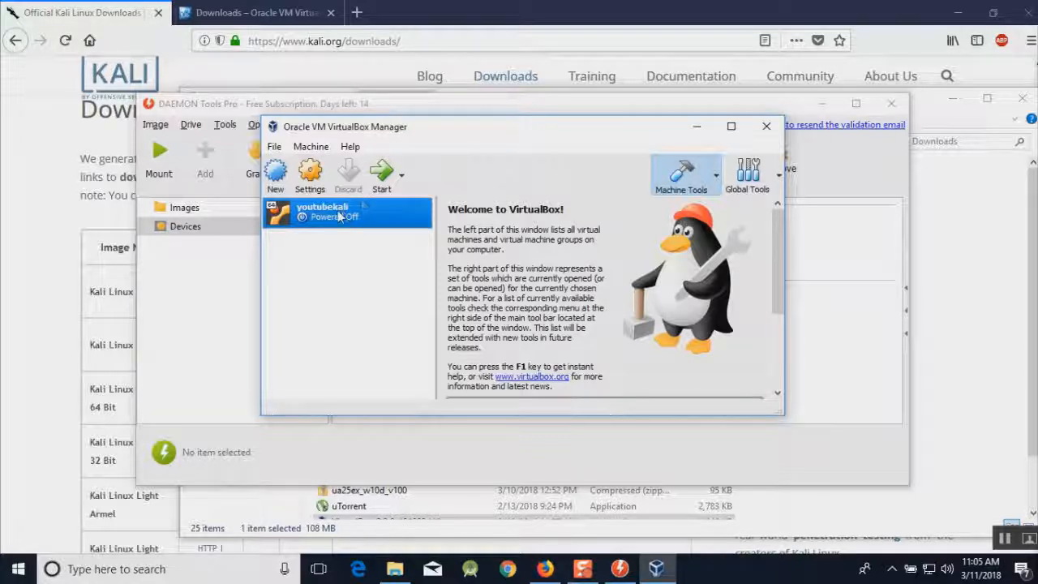
# Start the youtubekali machine, dismiss the keyboard capture notice, maximize its window and boot Kali with Live (amd64).
pyautogui.click(381, 172)
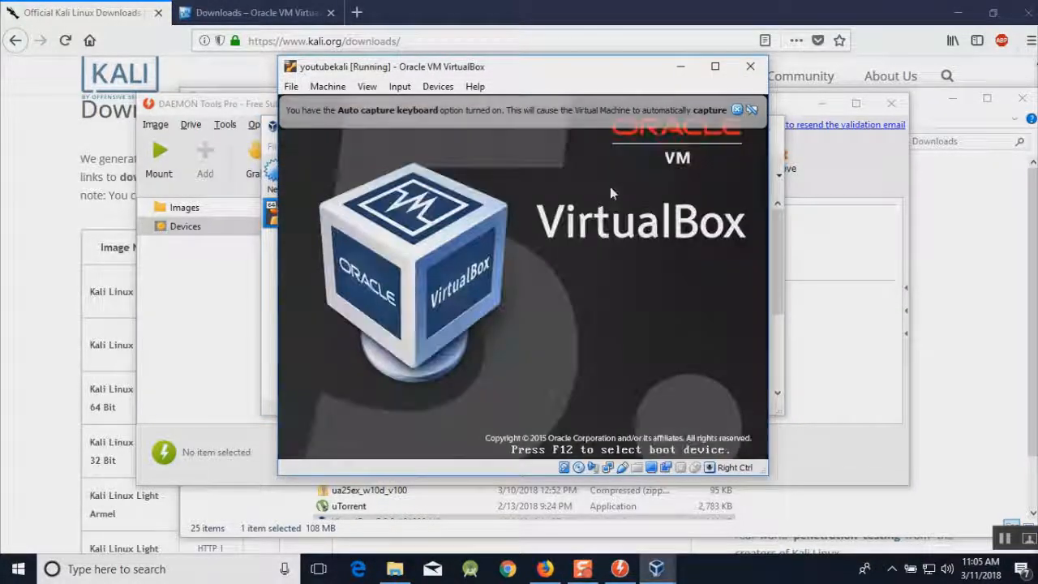
pyautogui.click(736, 109)
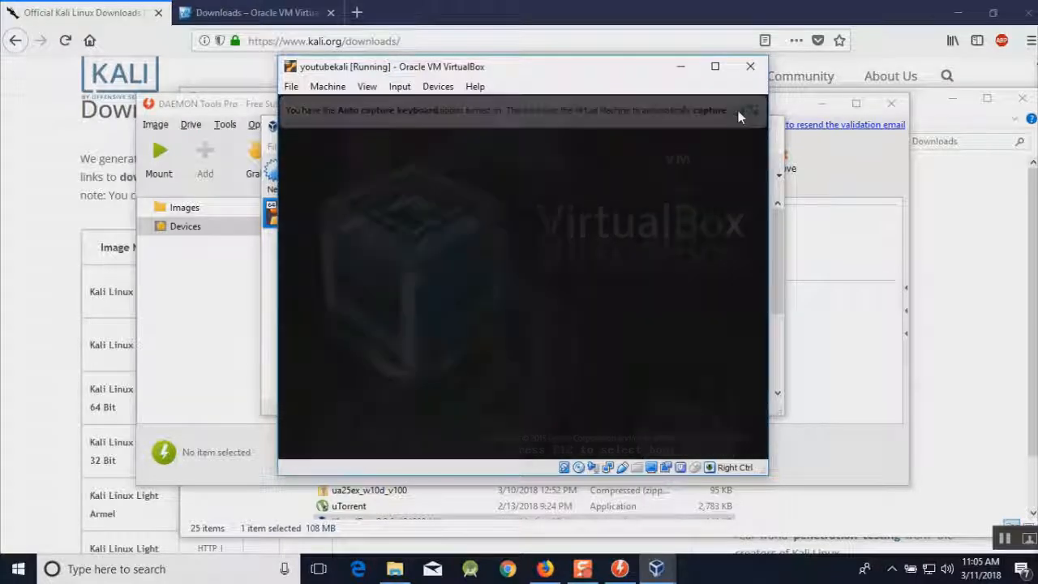
pyautogui.click(717, 69)
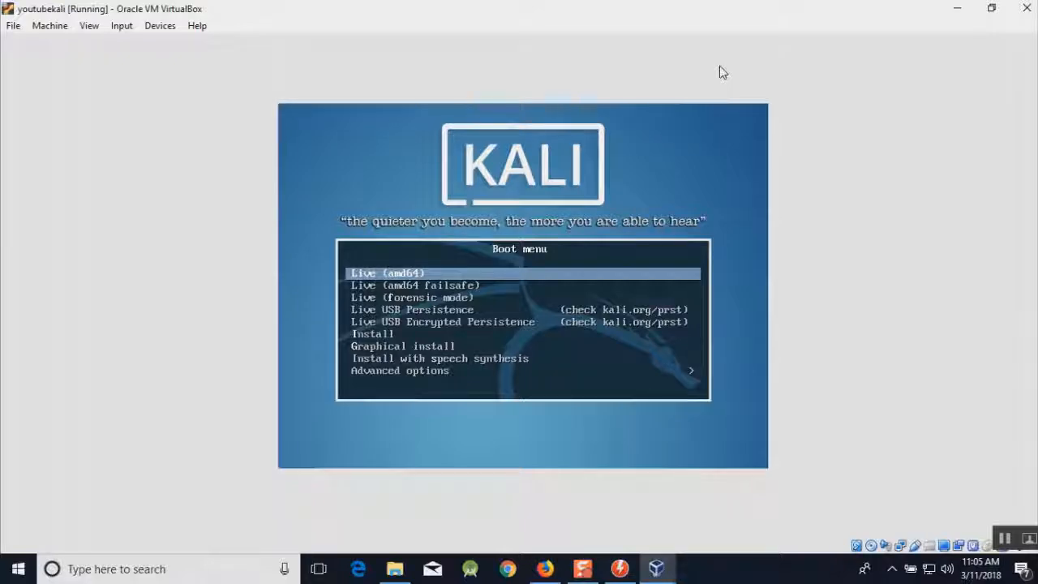
pyautogui.press('Return')
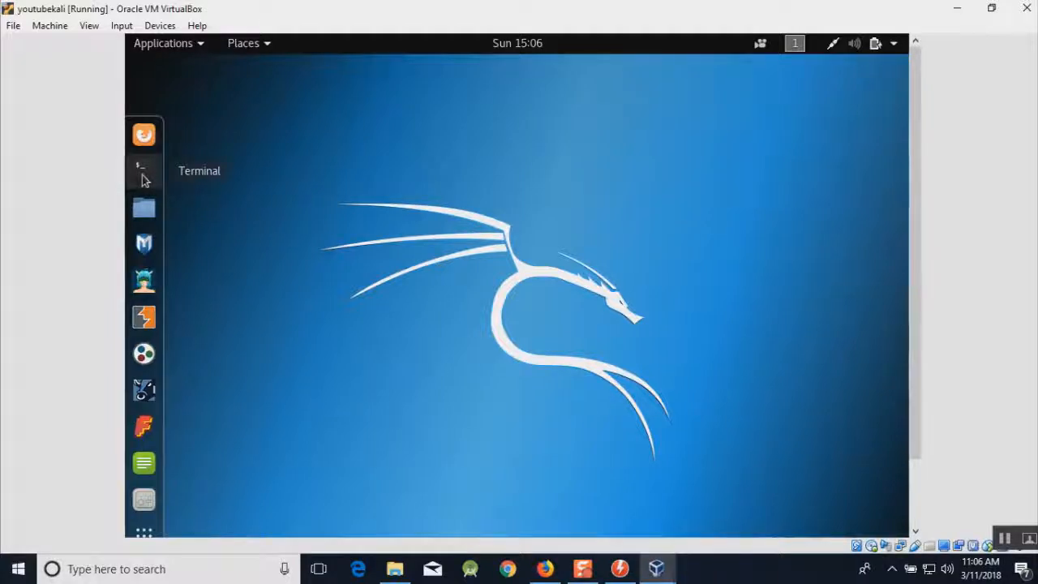
# Look through Kali's application categories, from Information Gathering and Vulnerability Analysis to System Services, and examine the tools in each.
pyautogui.click(193, 46)
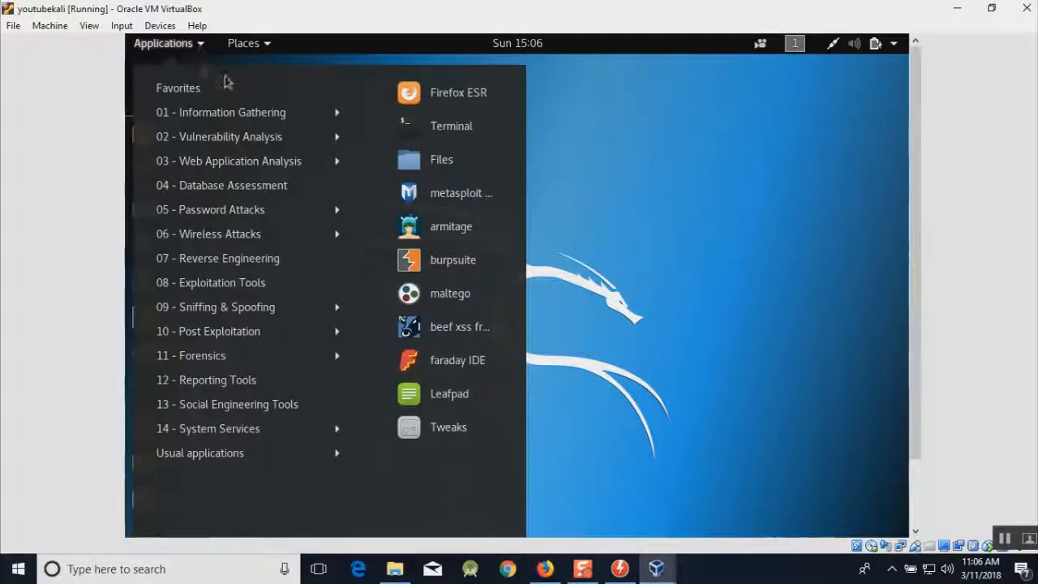
pyautogui.moveTo(235, 114)
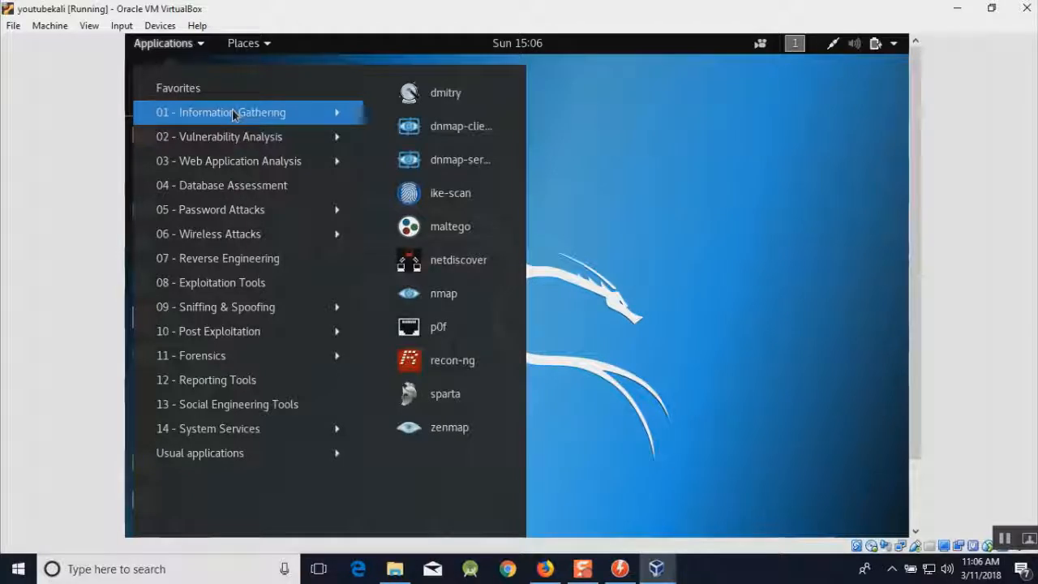
pyautogui.moveTo(211, 144)
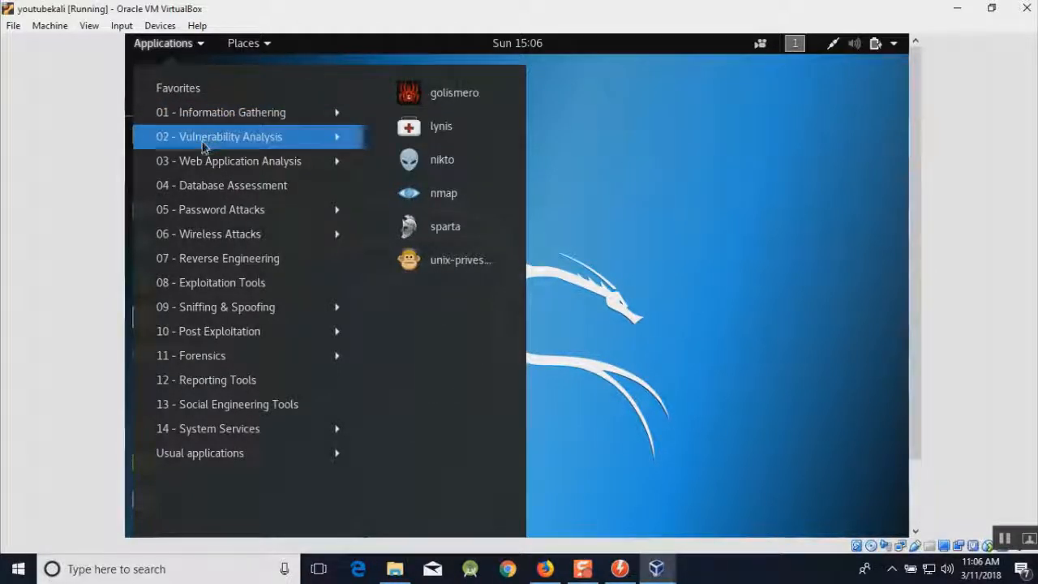
pyautogui.moveTo(195, 211)
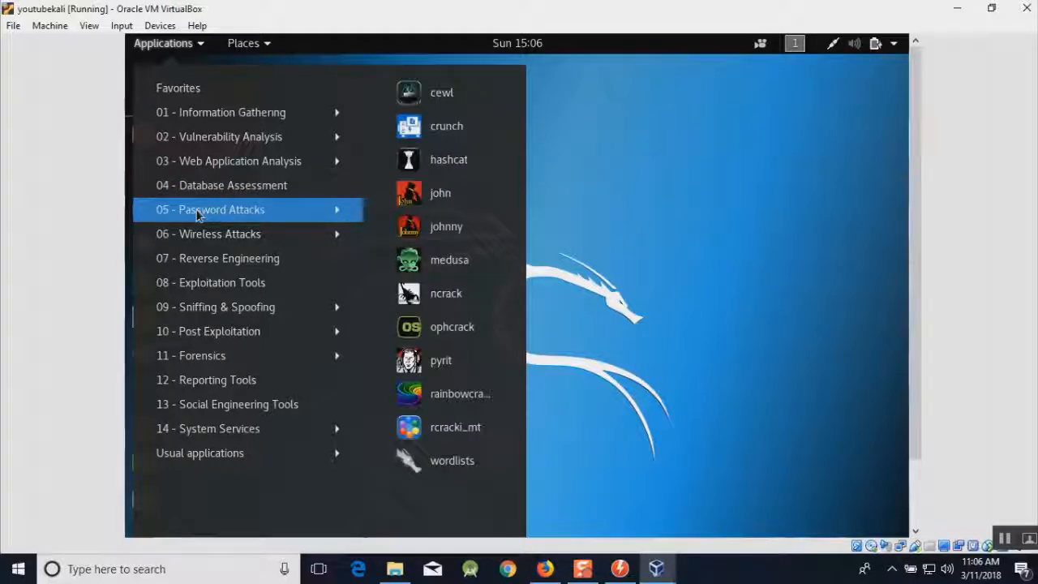
pyautogui.moveTo(204, 258)
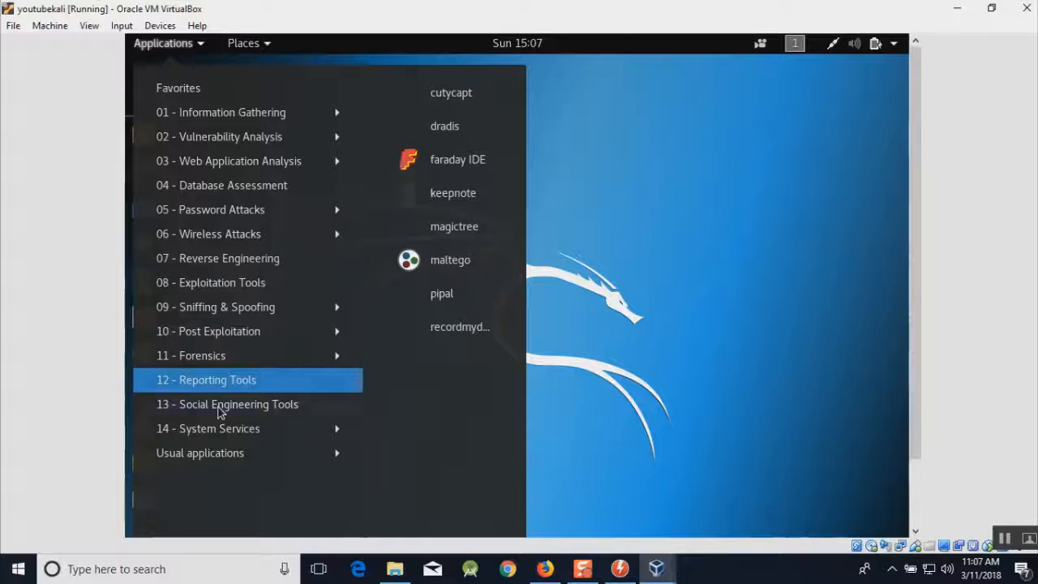
pyautogui.moveTo(221, 416)
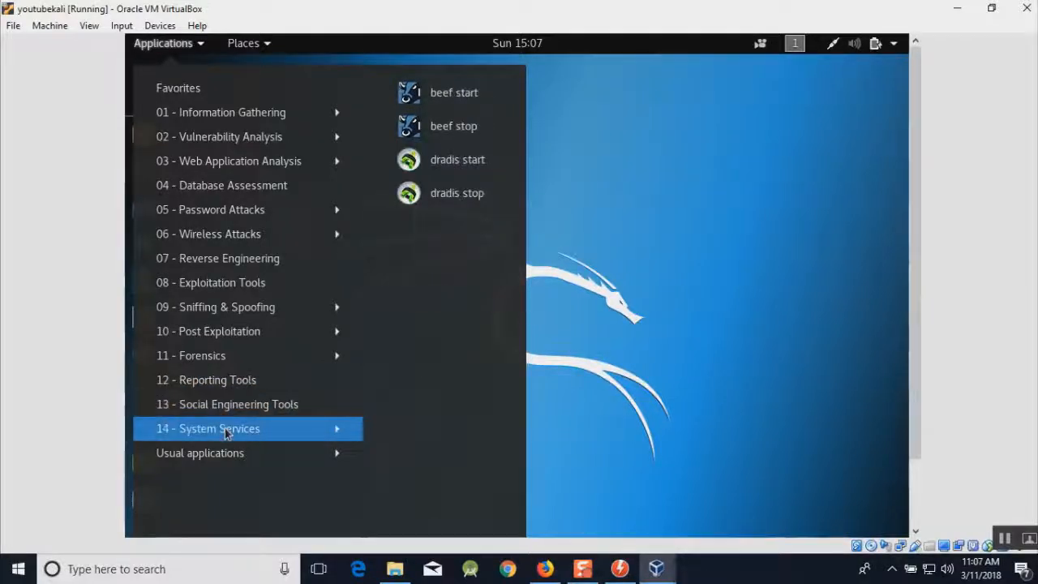
pyautogui.moveTo(231, 335)
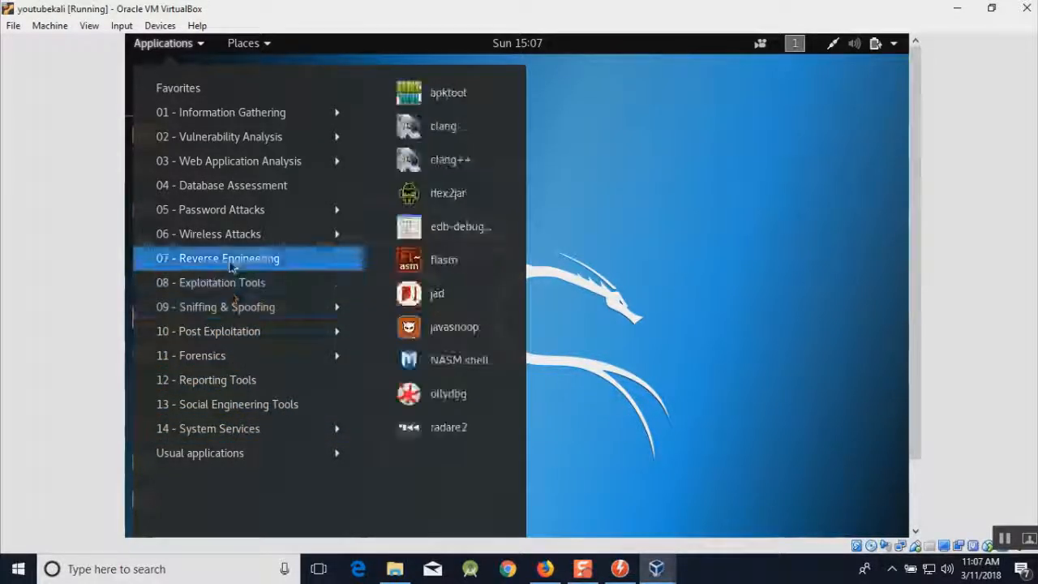
# Examine the Wireless Attacks subcategories, including 802.11 Wireless Tools and RFID & NFC Tools, and view Kali's list of places.
pyautogui.moveTo(230, 236)
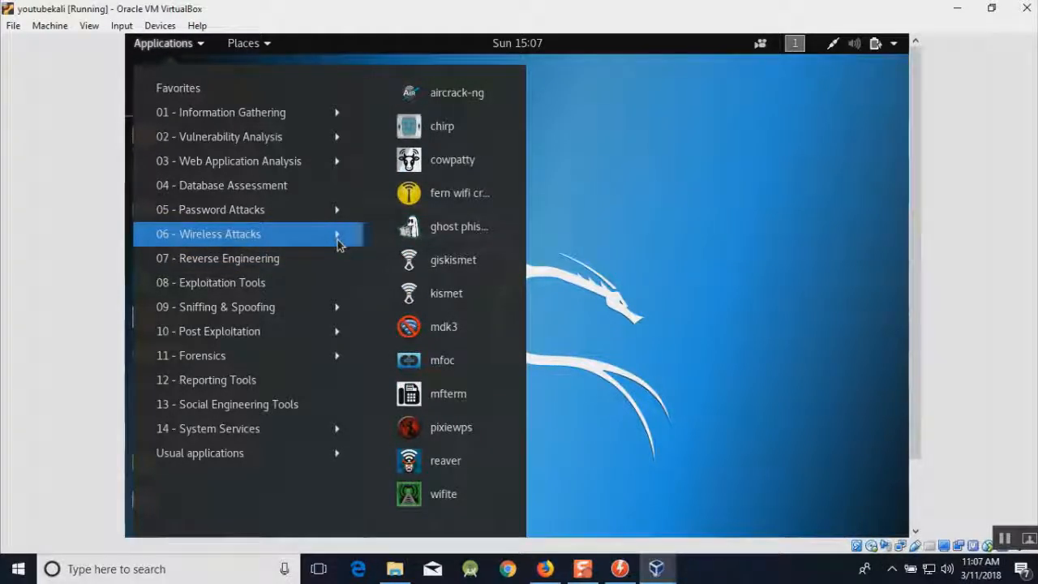
pyautogui.click(338, 239)
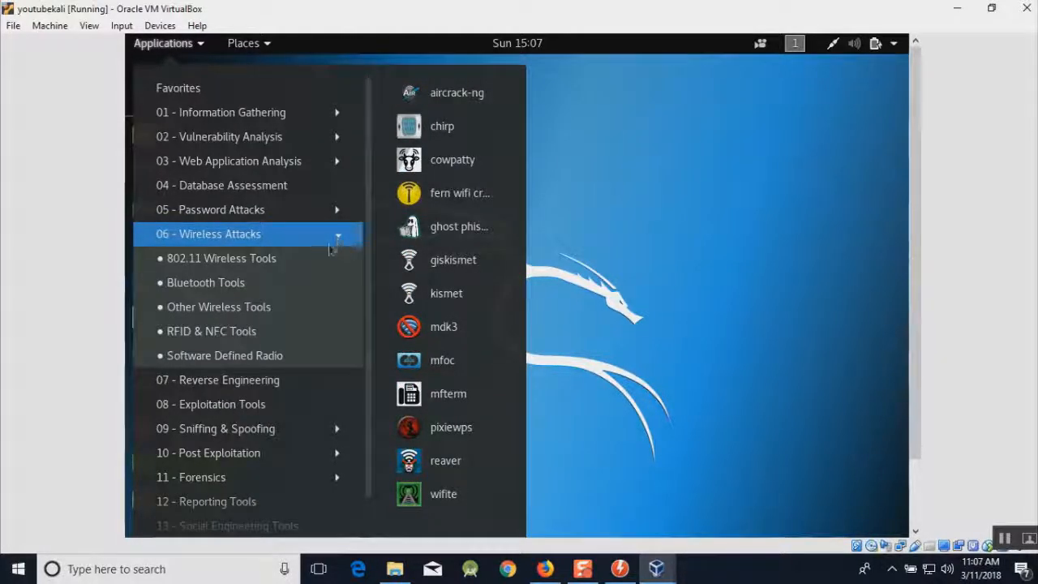
pyautogui.moveTo(280, 255)
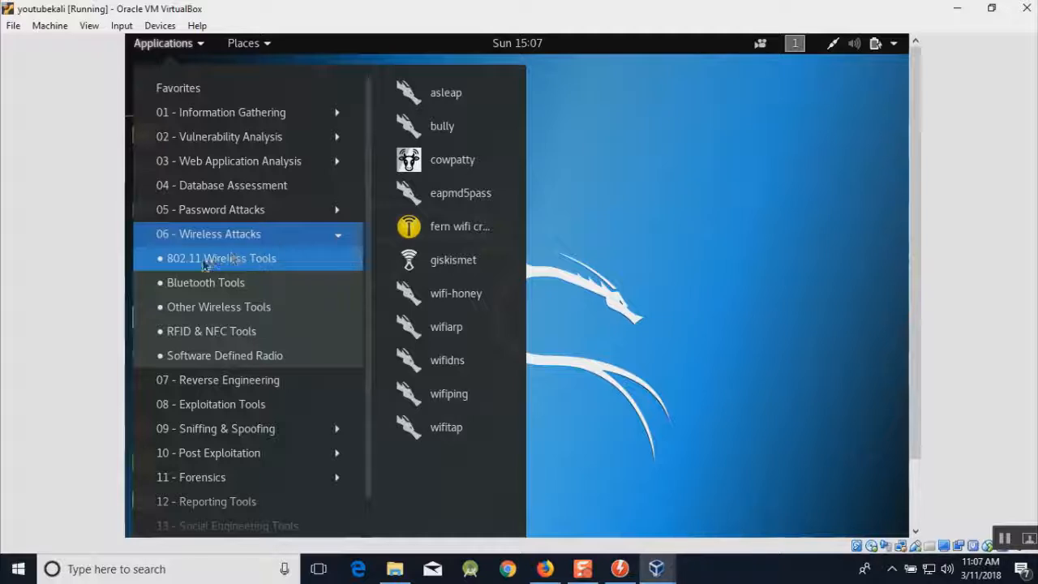
pyautogui.moveTo(195, 284)
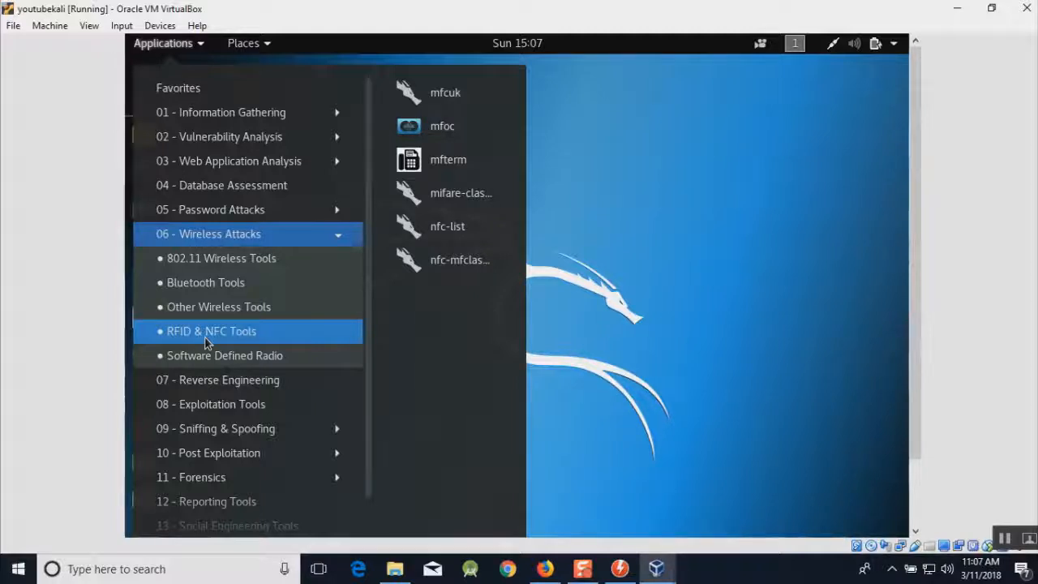
pyautogui.moveTo(255, 269)
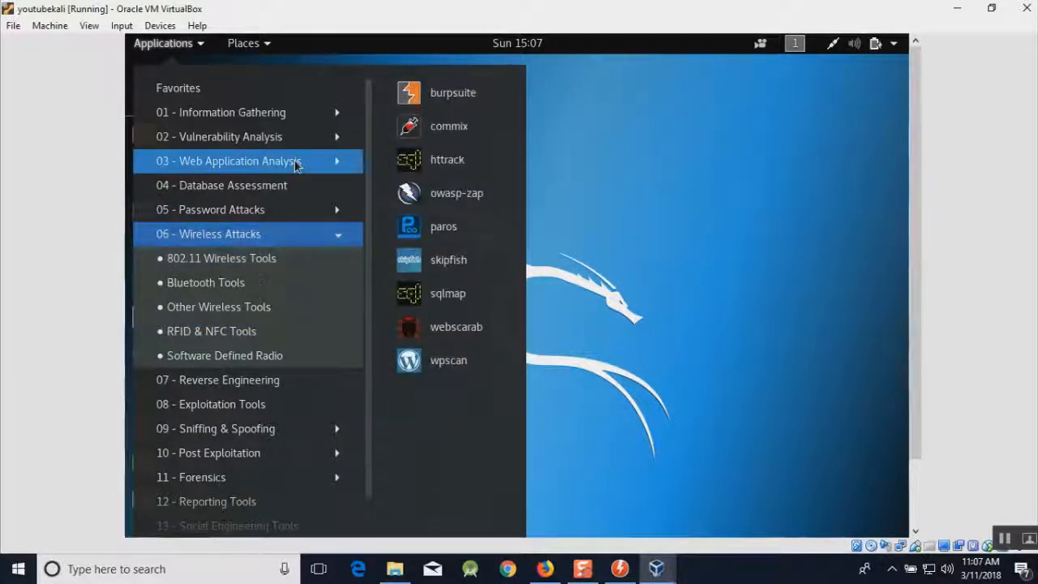
pyautogui.click(260, 50)
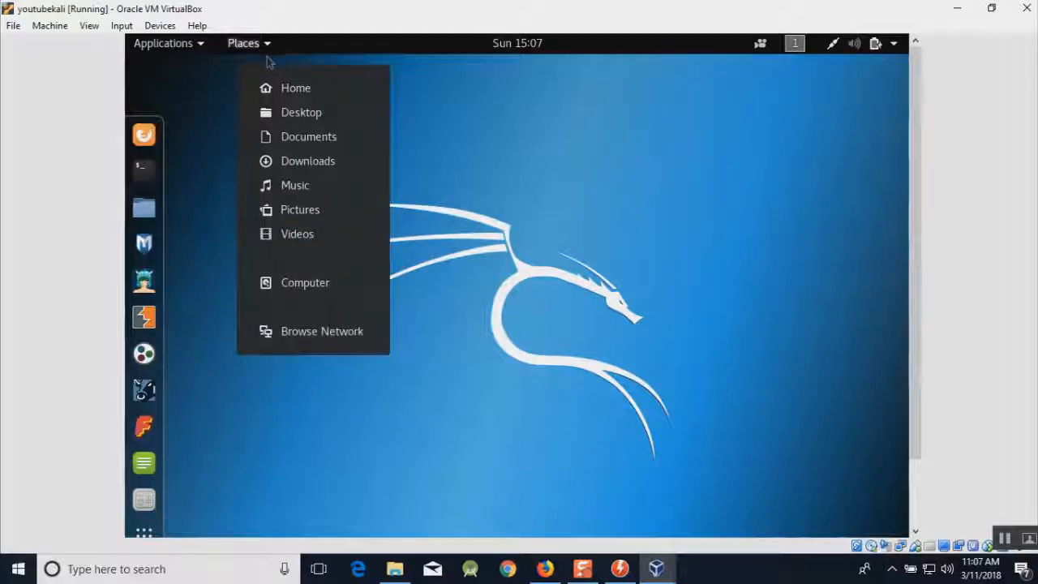
pyautogui.click(208, 93)
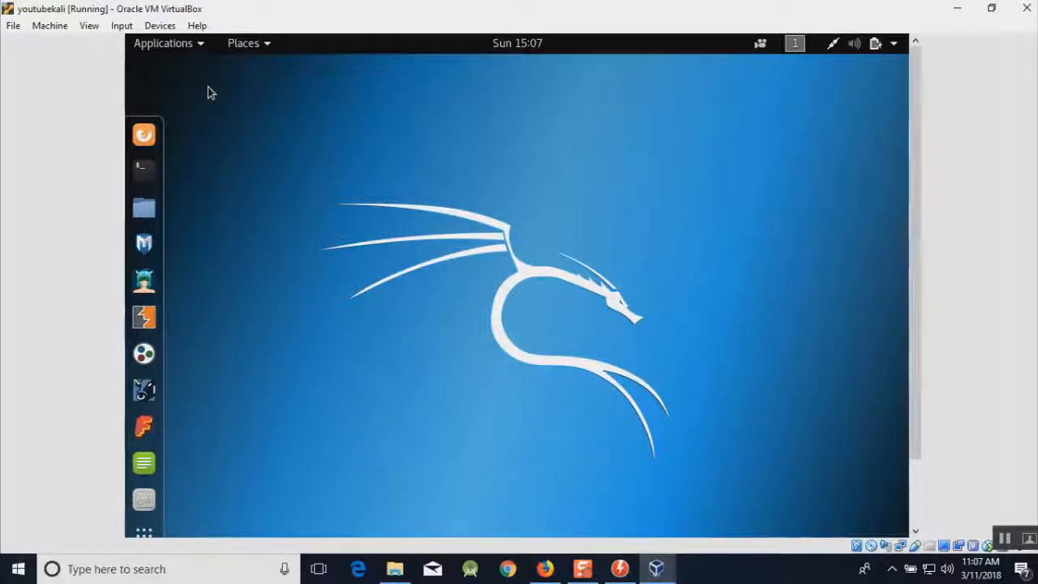